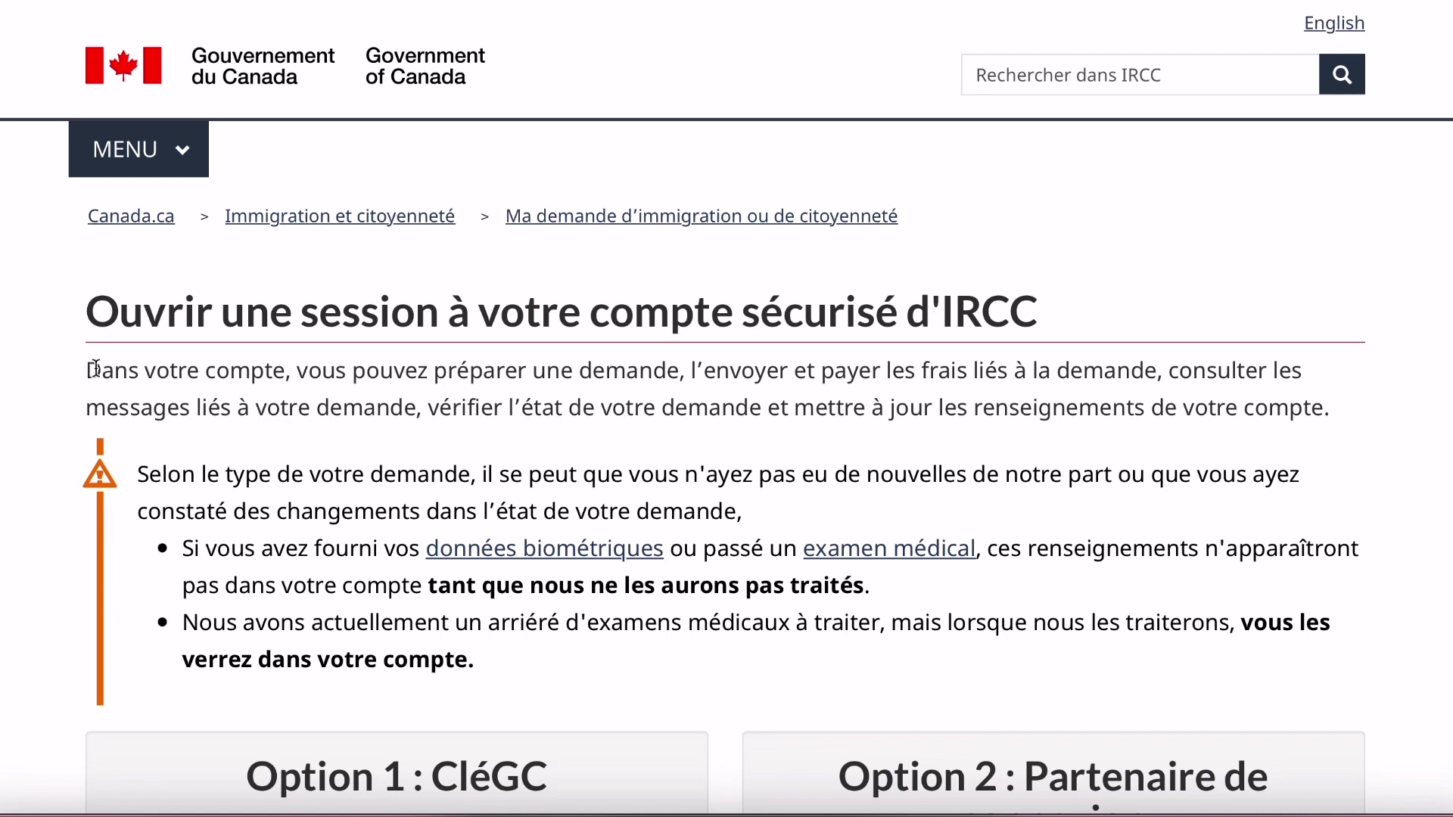
Read through the account description, the note, and the biometrics and medical exams bullet.
{"action": "left_click_drag", "start_coordinate": [93, 371], "coordinate": [1009, 376]}
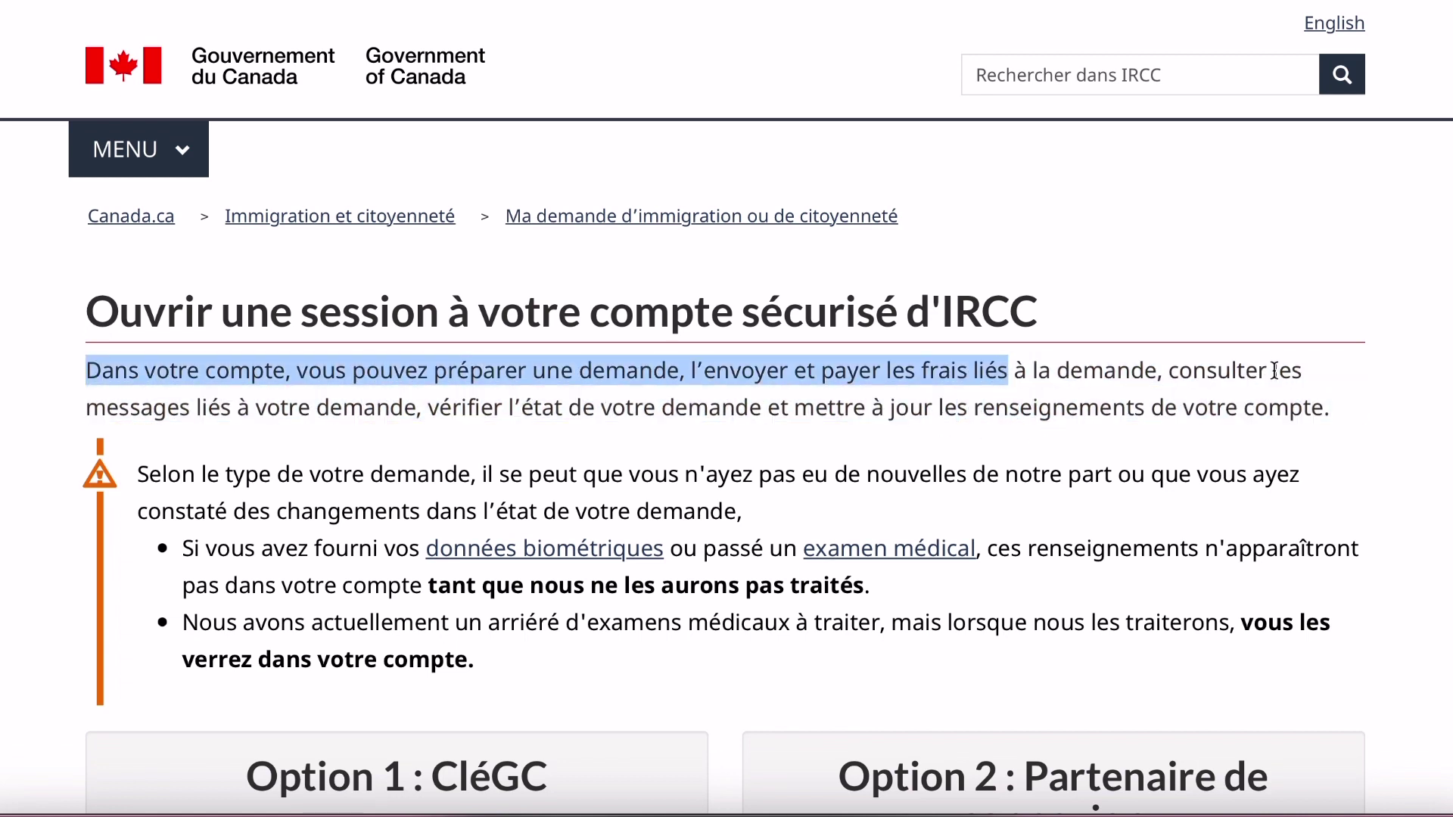
{"action": "left_click_drag", "start_coordinate": [1300, 375], "coordinate": [1020, 369]}
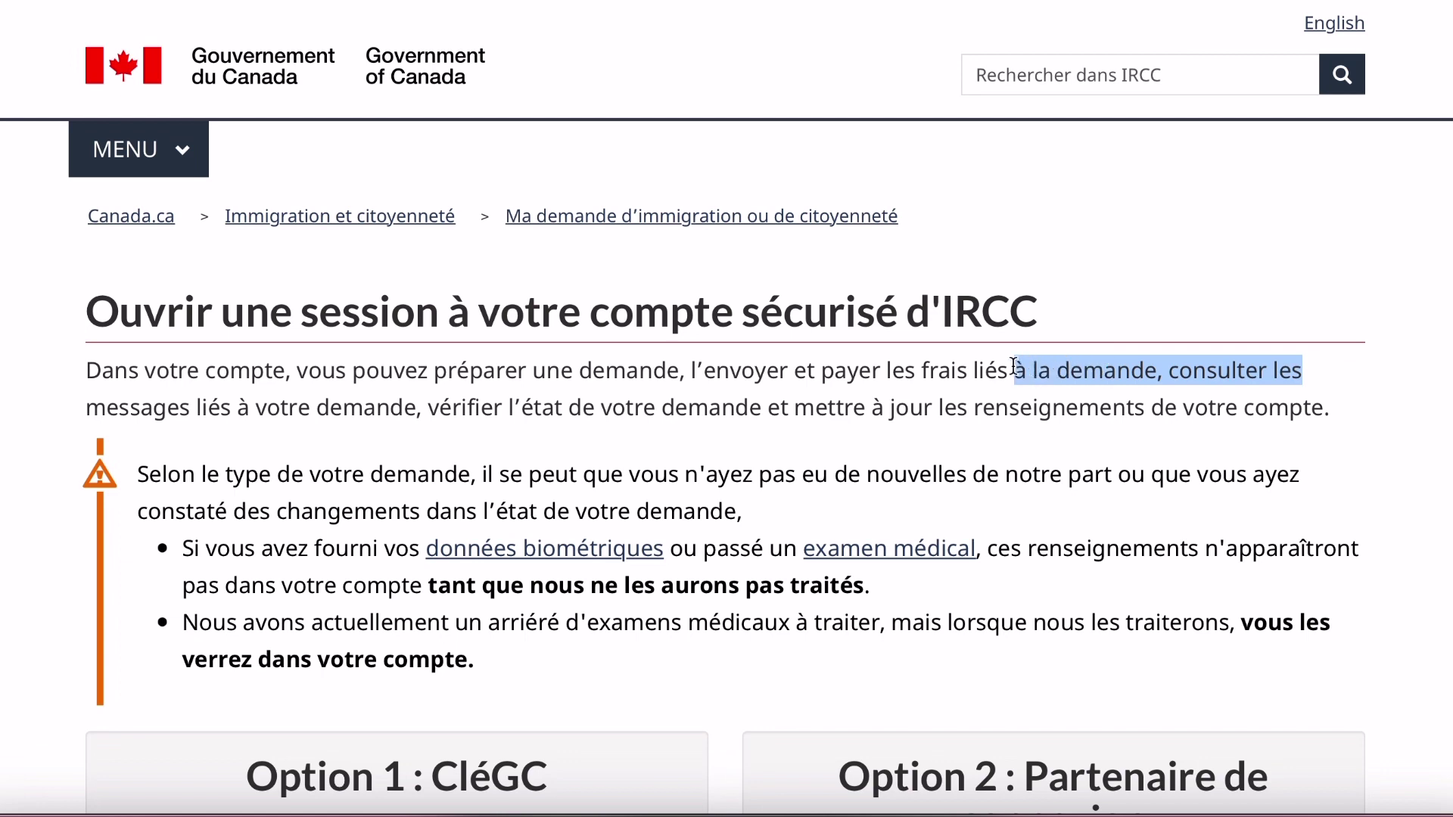
{"action": "left_click_drag", "start_coordinate": [90, 406], "coordinate": [765, 412]}
{"action": "left_click_drag", "start_coordinate": [563, 408], "coordinate": [1345, 419]}
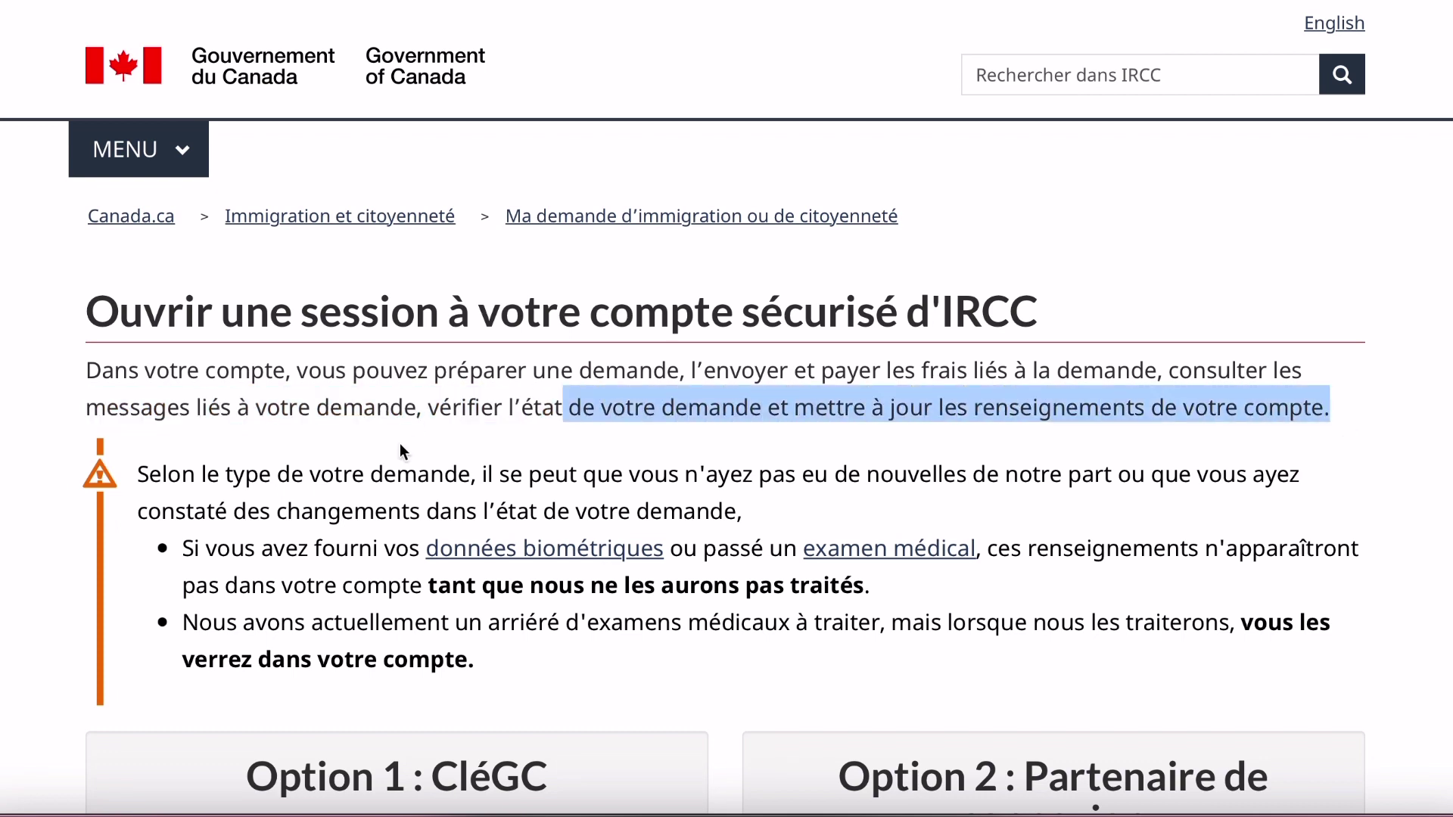
{"action": "left_click", "coordinate": [354, 471]}
{"action": "left_click_drag", "start_coordinate": [142, 472], "coordinate": [878, 517]}
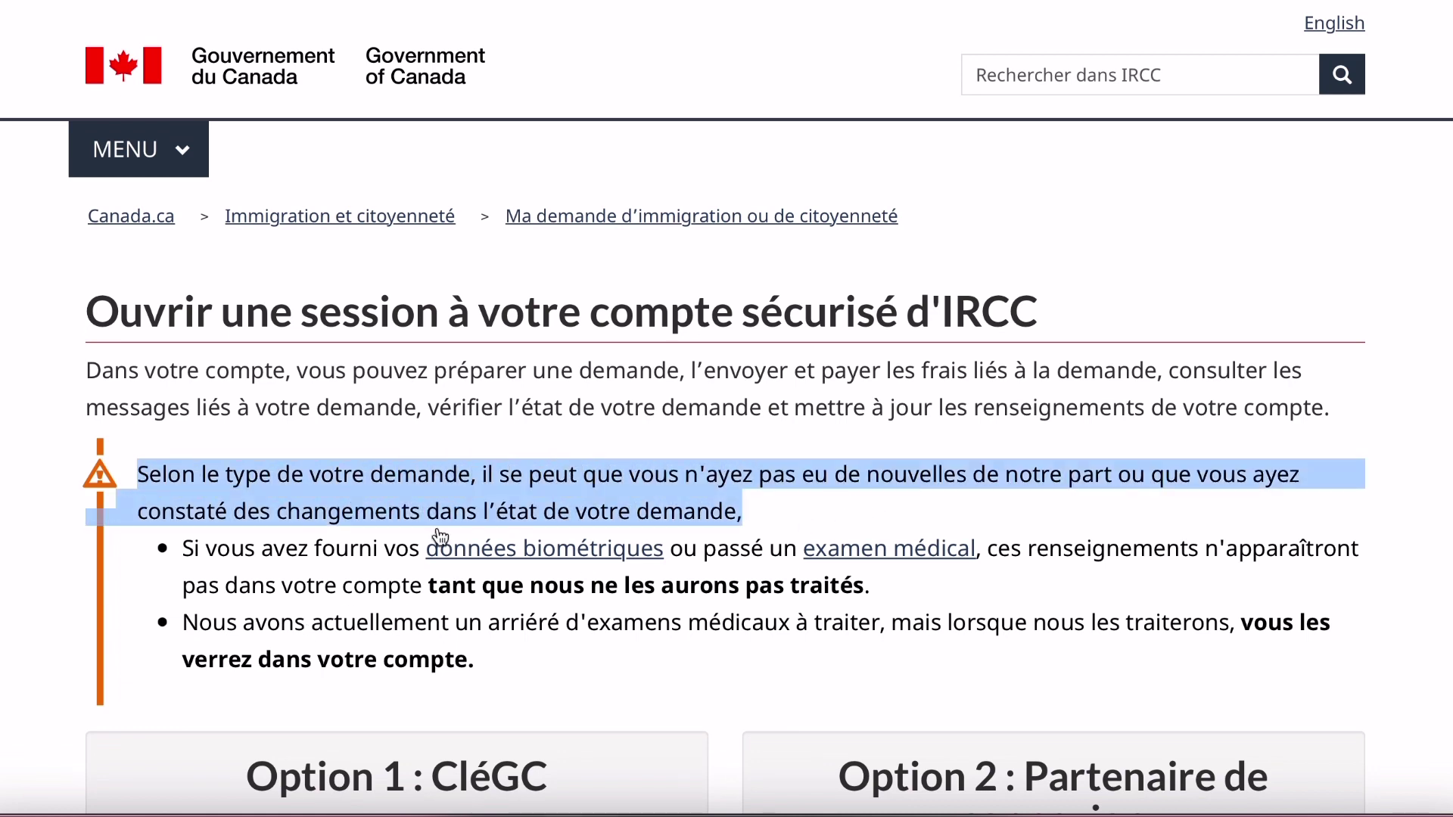
{"action": "left_click", "coordinate": [254, 555]}
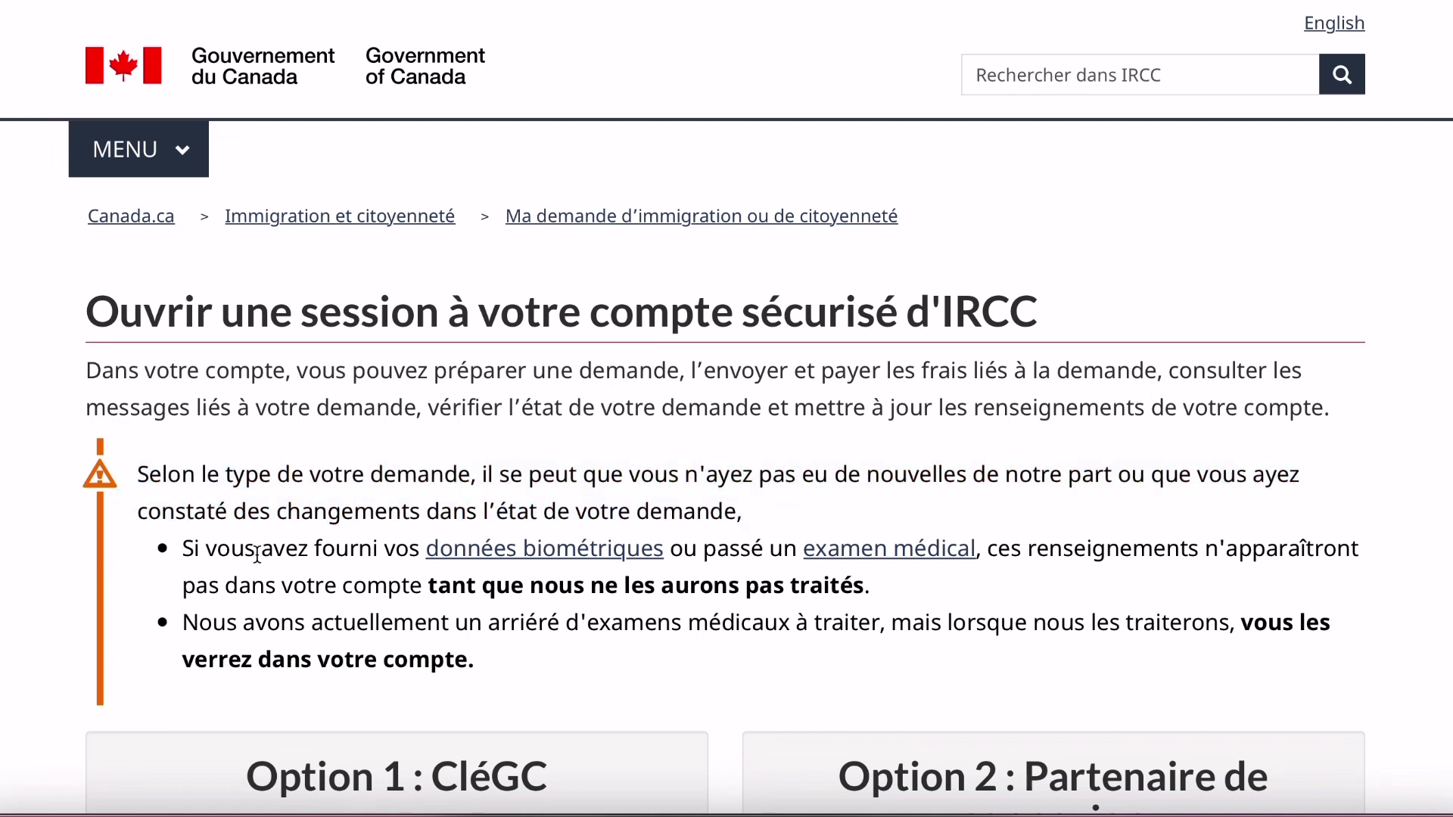
{"action": "left_click_drag", "start_coordinate": [186, 550], "coordinate": [953, 581]}
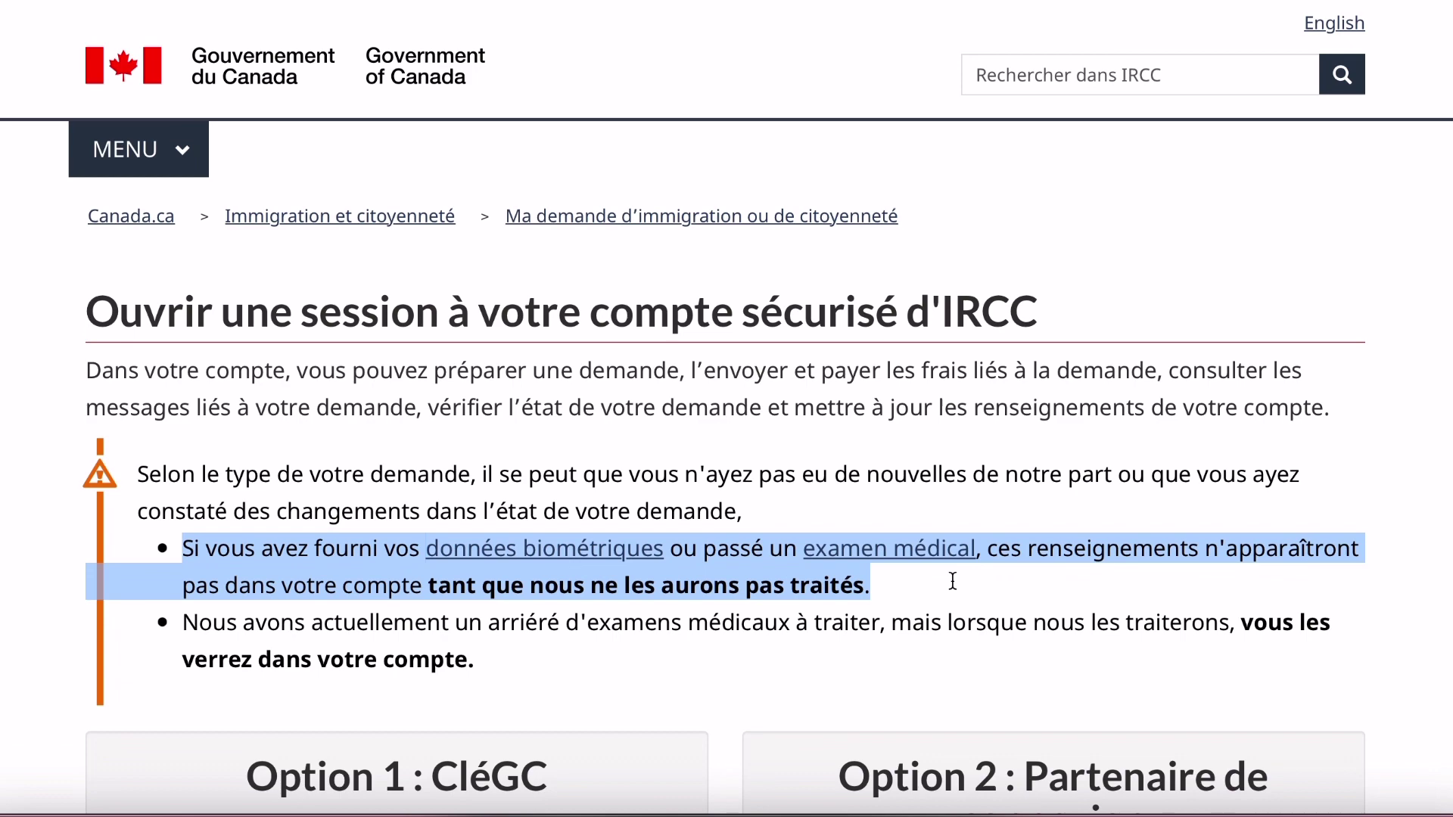
Go to Option 1 : CléGC and choose 'Ouvrir une session avec une CléGC'.
{"action": "scroll", "coordinate": [953, 582], "scroll_direction": "down", "scroll_amount": 3}
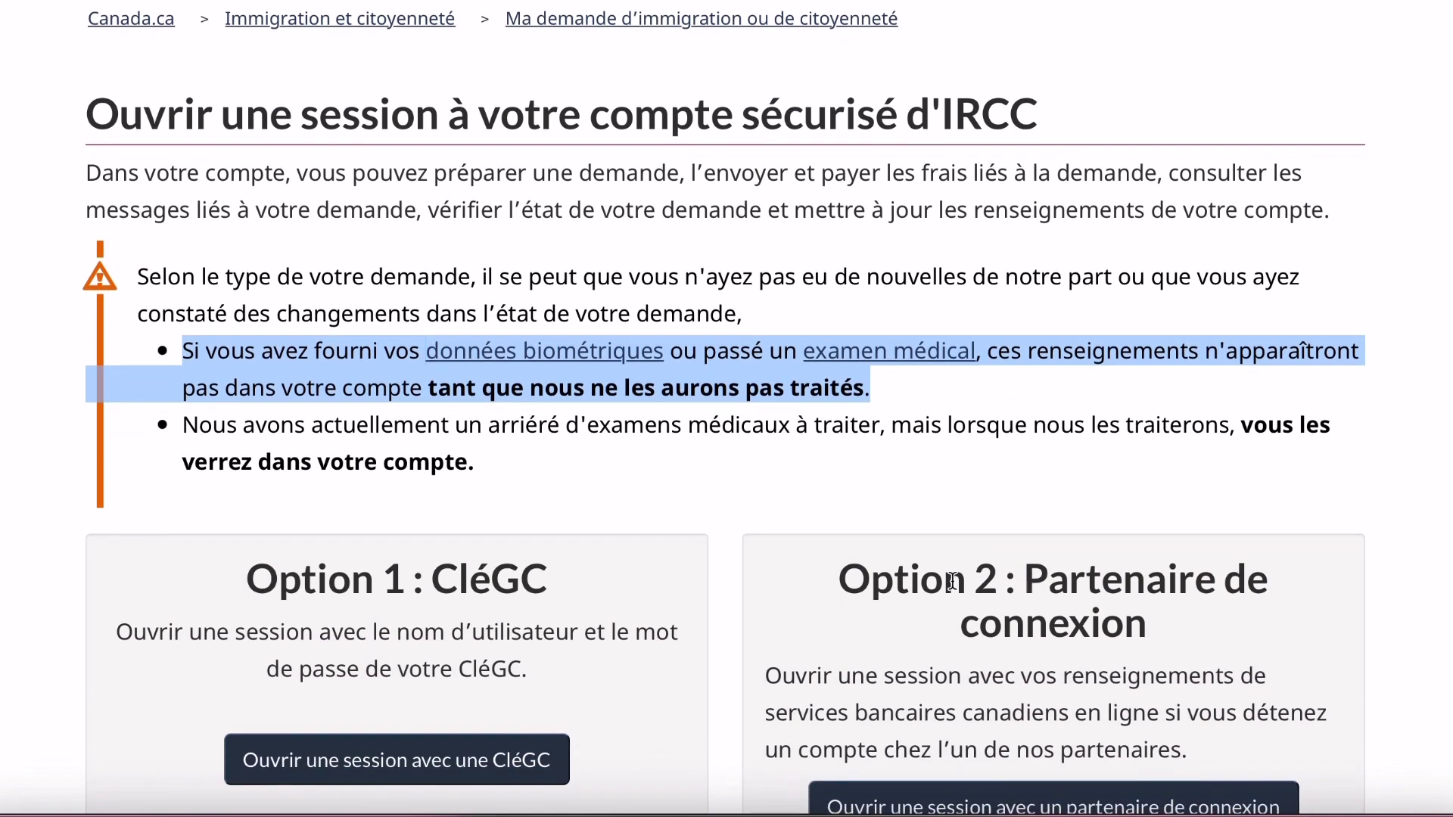
{"action": "scroll", "coordinate": [953, 581], "scroll_direction": "down", "scroll_amount": 2}
{"action": "left_click_drag", "start_coordinate": [248, 432], "coordinate": [554, 430]}
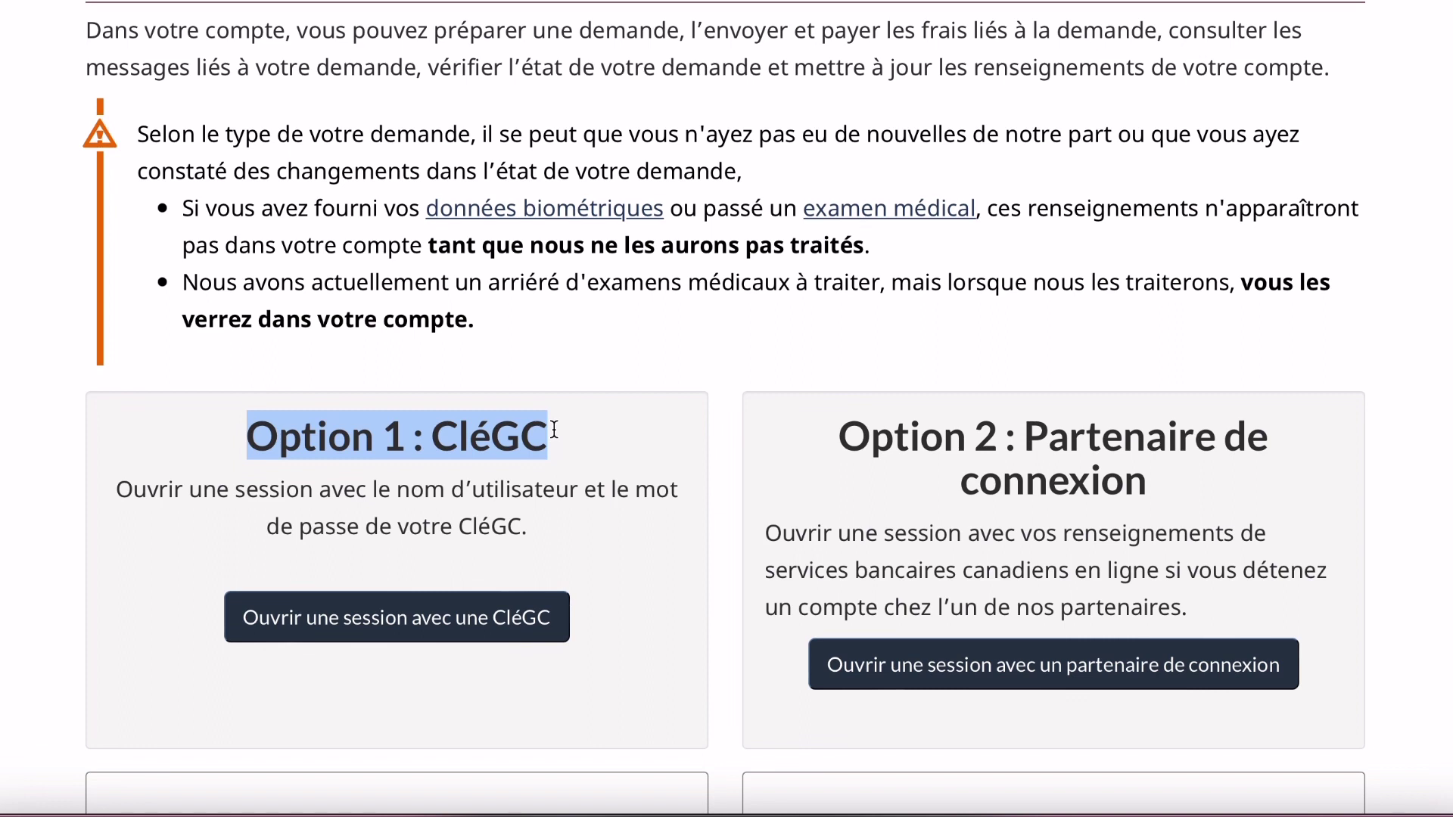
{"action": "left_click", "coordinate": [526, 442]}
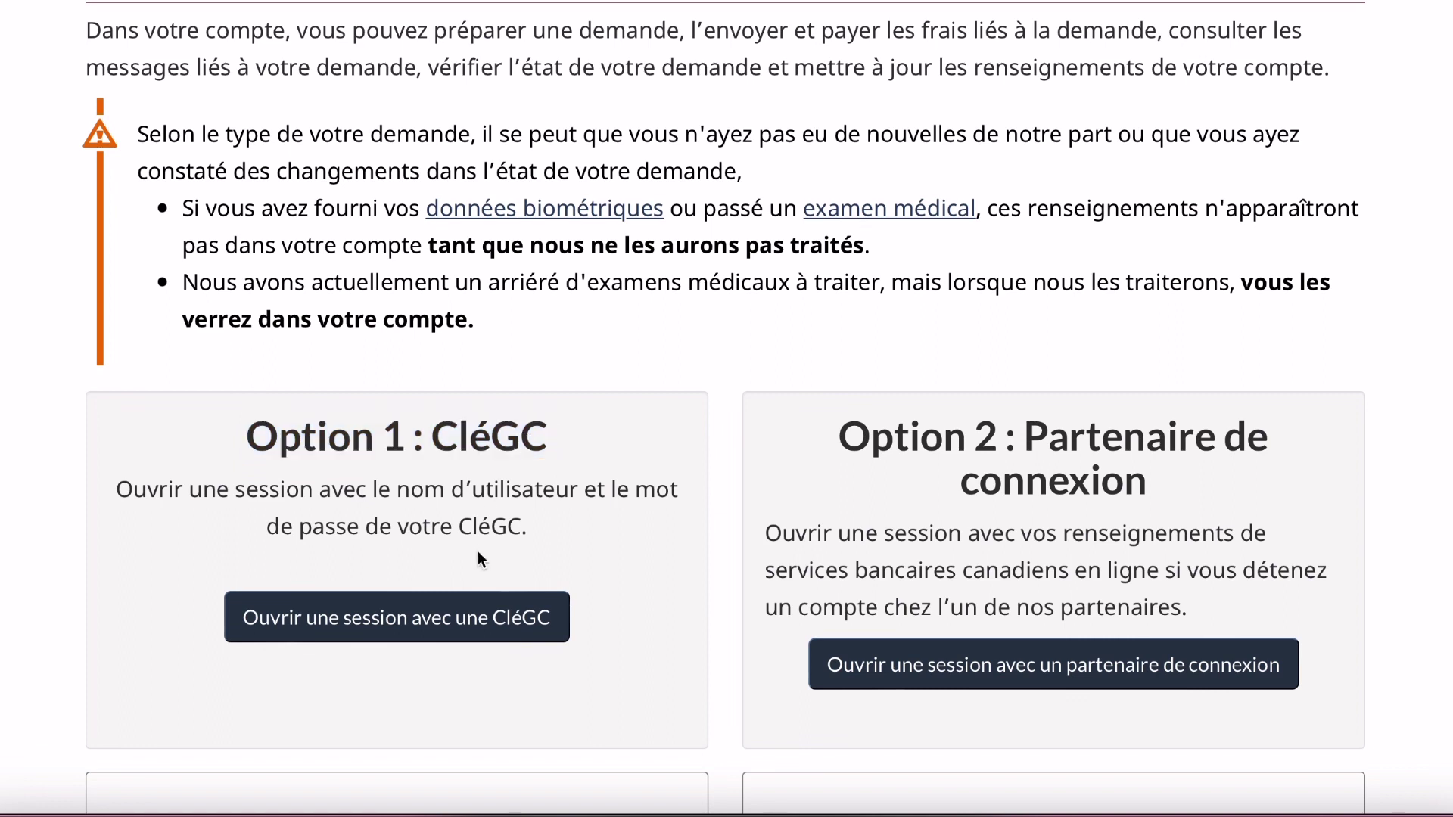
{"action": "left_click", "coordinate": [469, 620]}
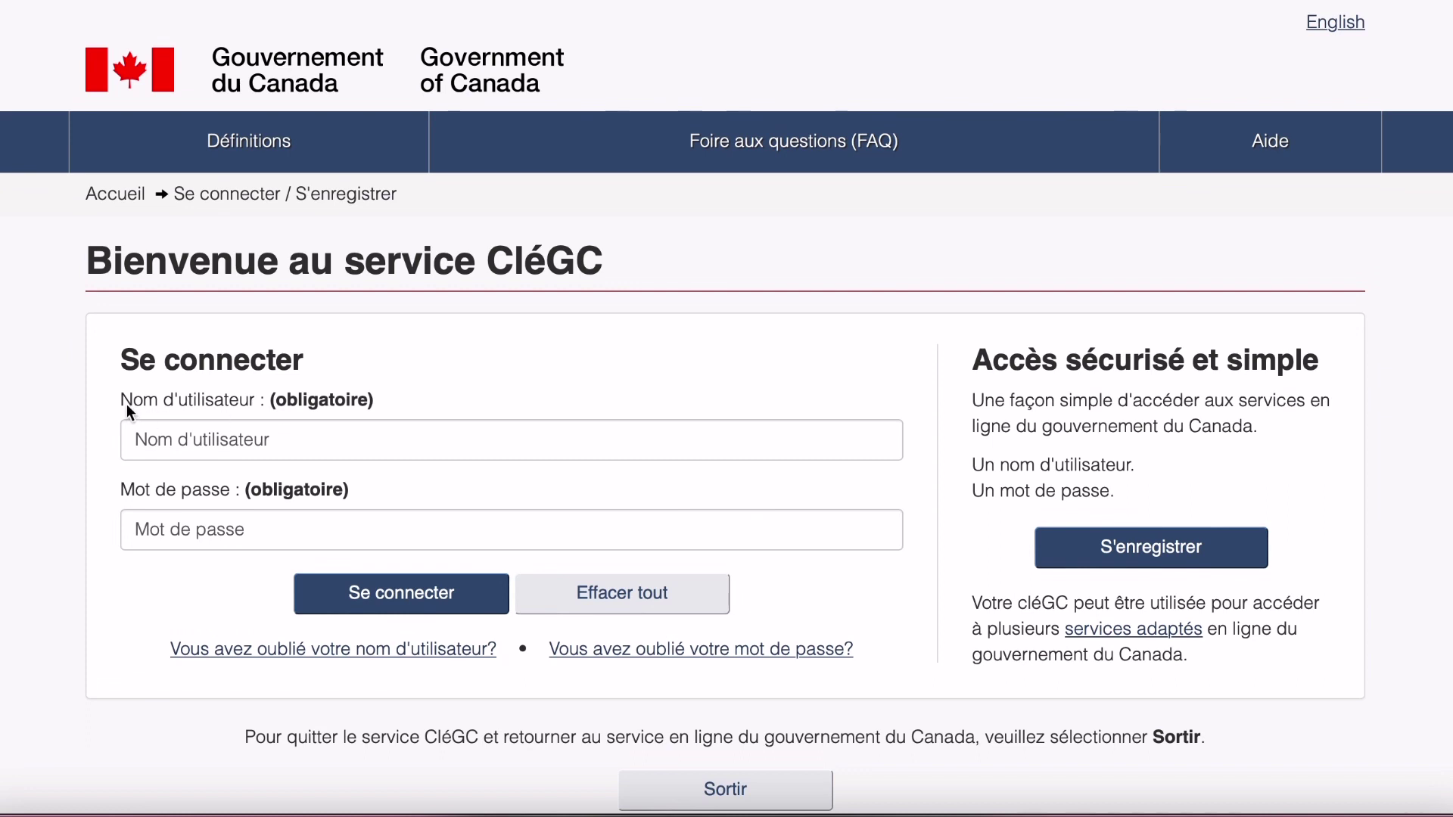
Look over the CléGC sign-in page's username and password fields, then choose S'enregistrer.
{"action": "left_click_drag", "start_coordinate": [125, 396], "coordinate": [261, 404]}
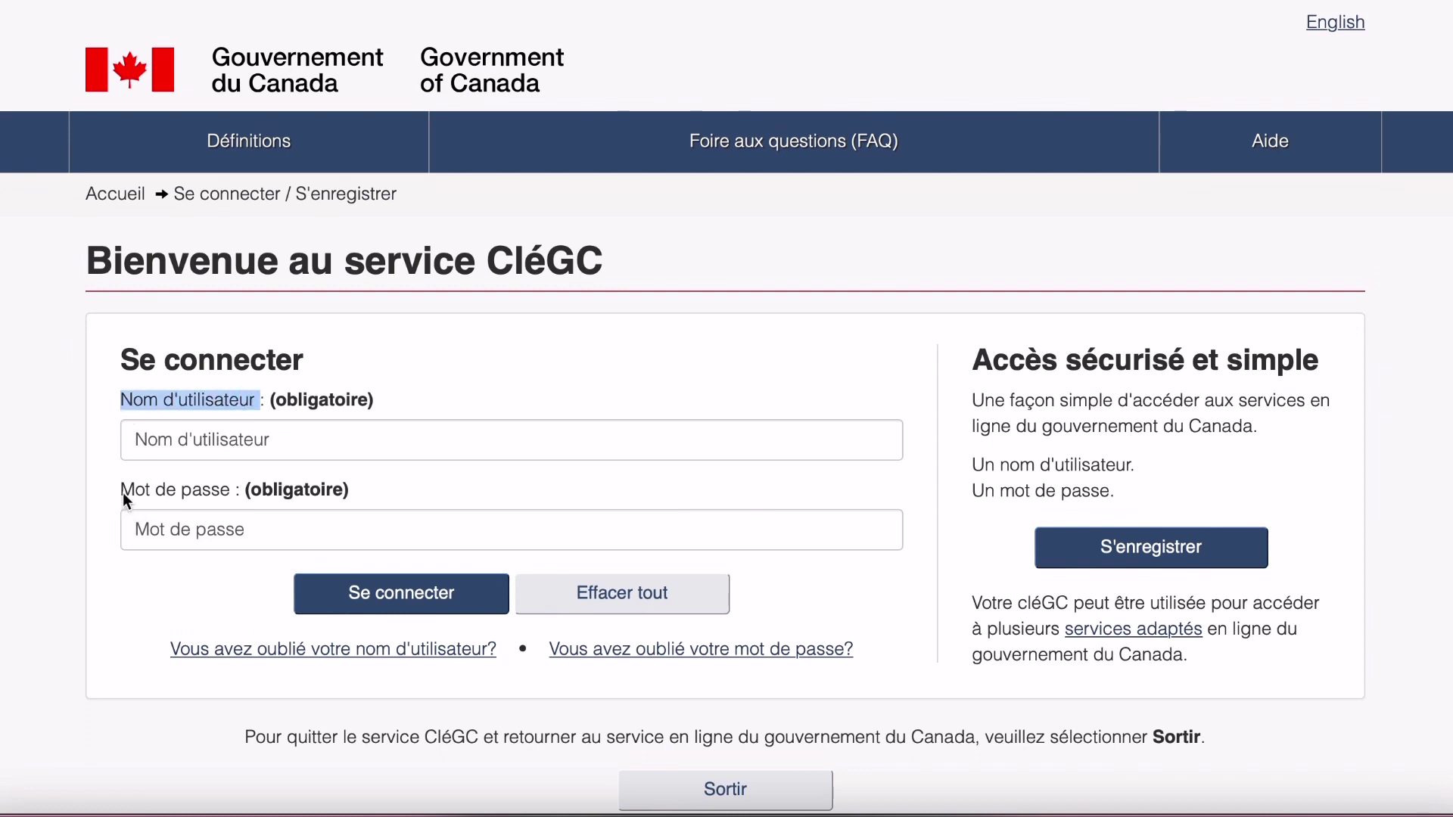
{"action": "left_click_drag", "start_coordinate": [122, 493], "coordinate": [231, 497]}
{"action": "left_click", "coordinate": [234, 498]}
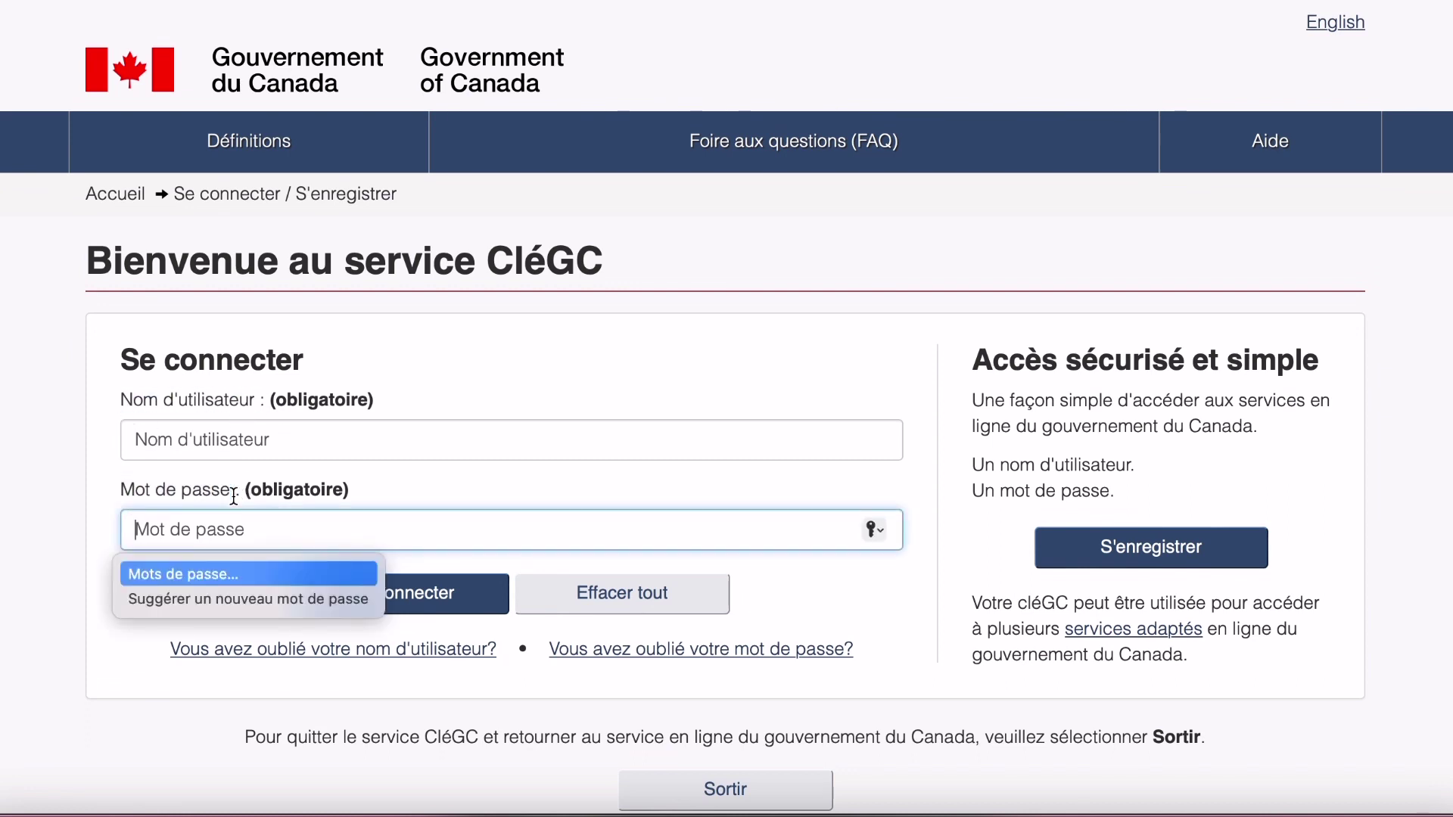
{"action": "left_click", "coordinate": [67, 508]}
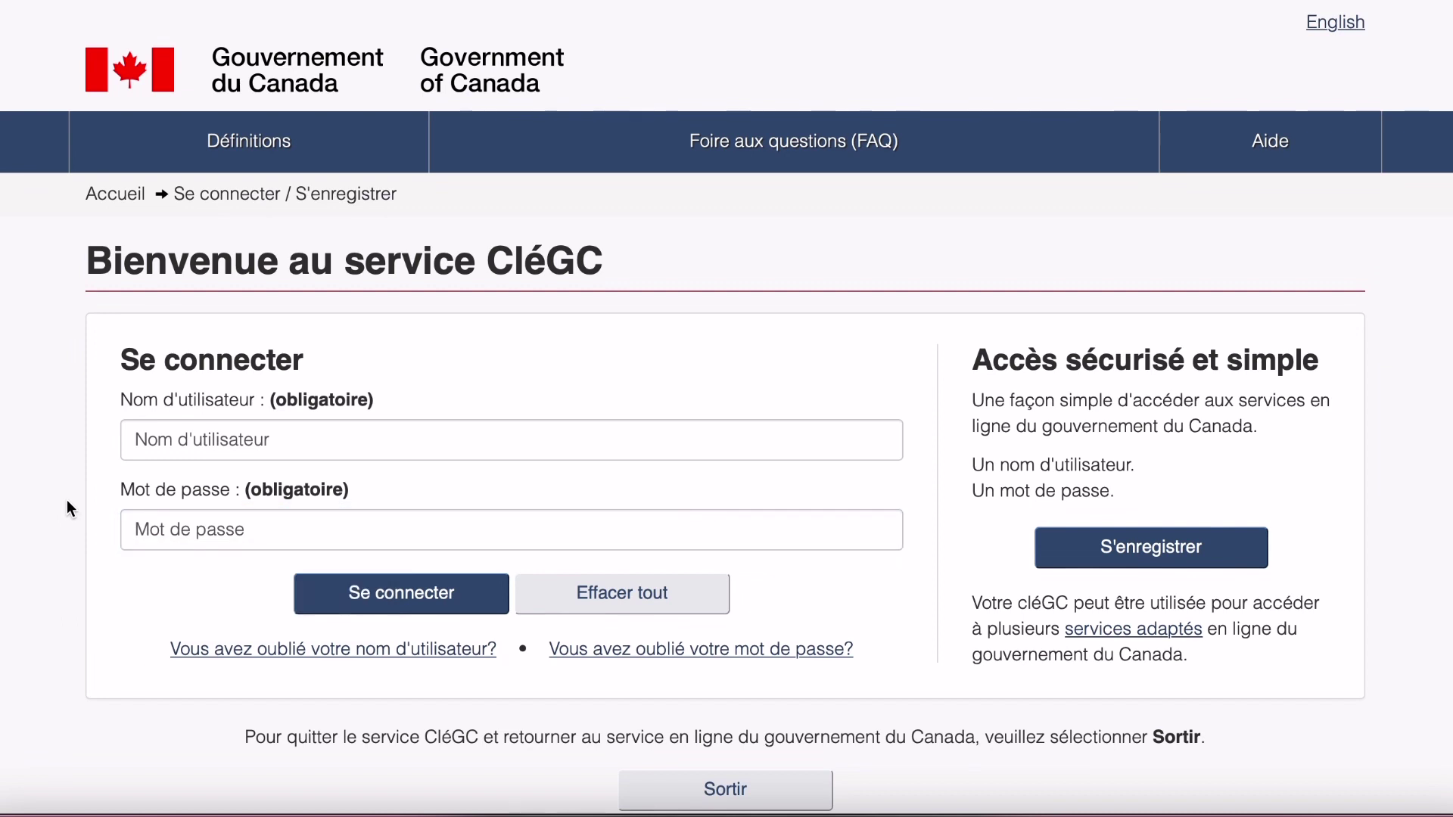
{"action": "left_click_drag", "start_coordinate": [123, 354], "coordinate": [325, 356]}
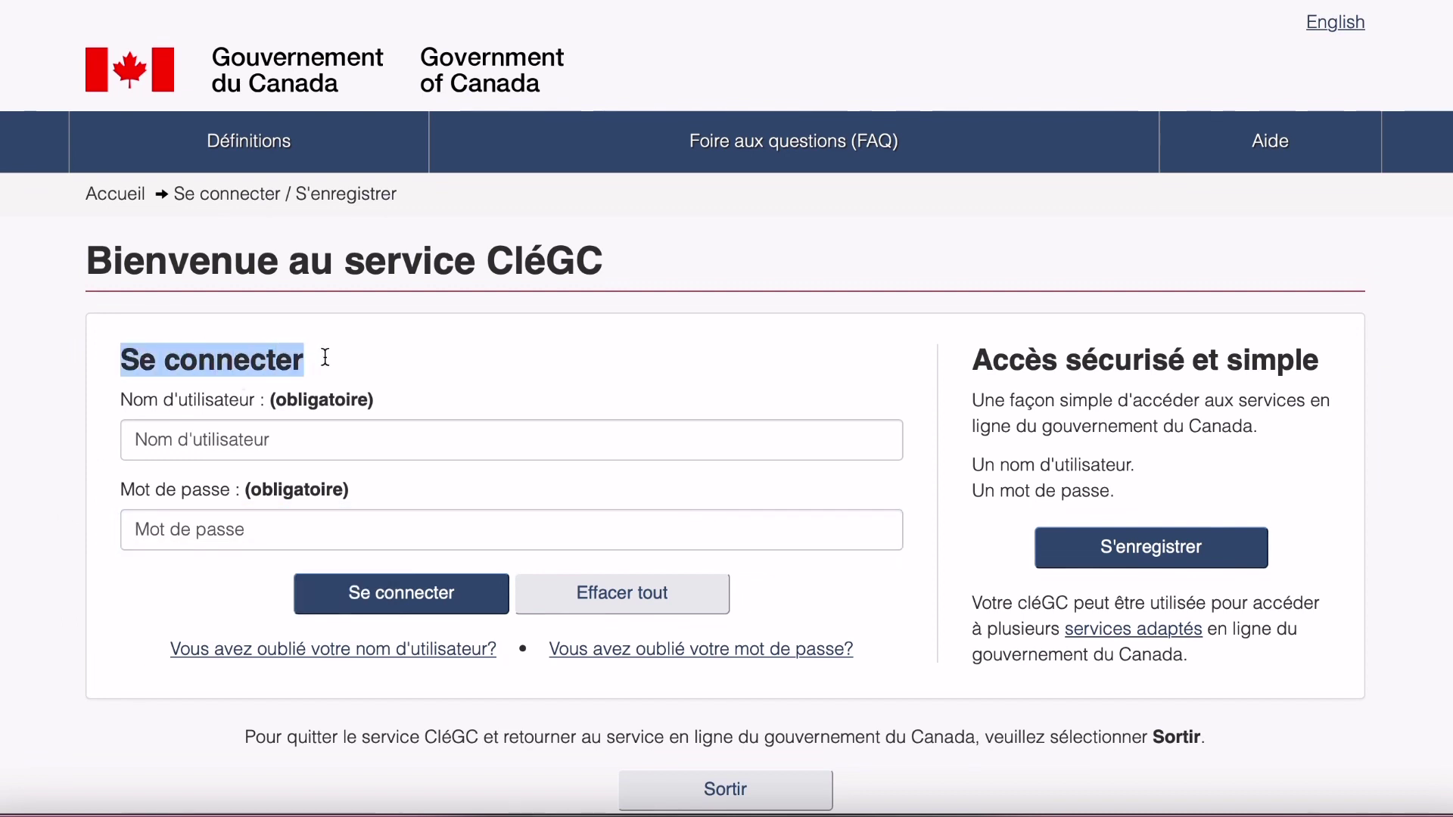
{"action": "left_click", "coordinate": [982, 364]}
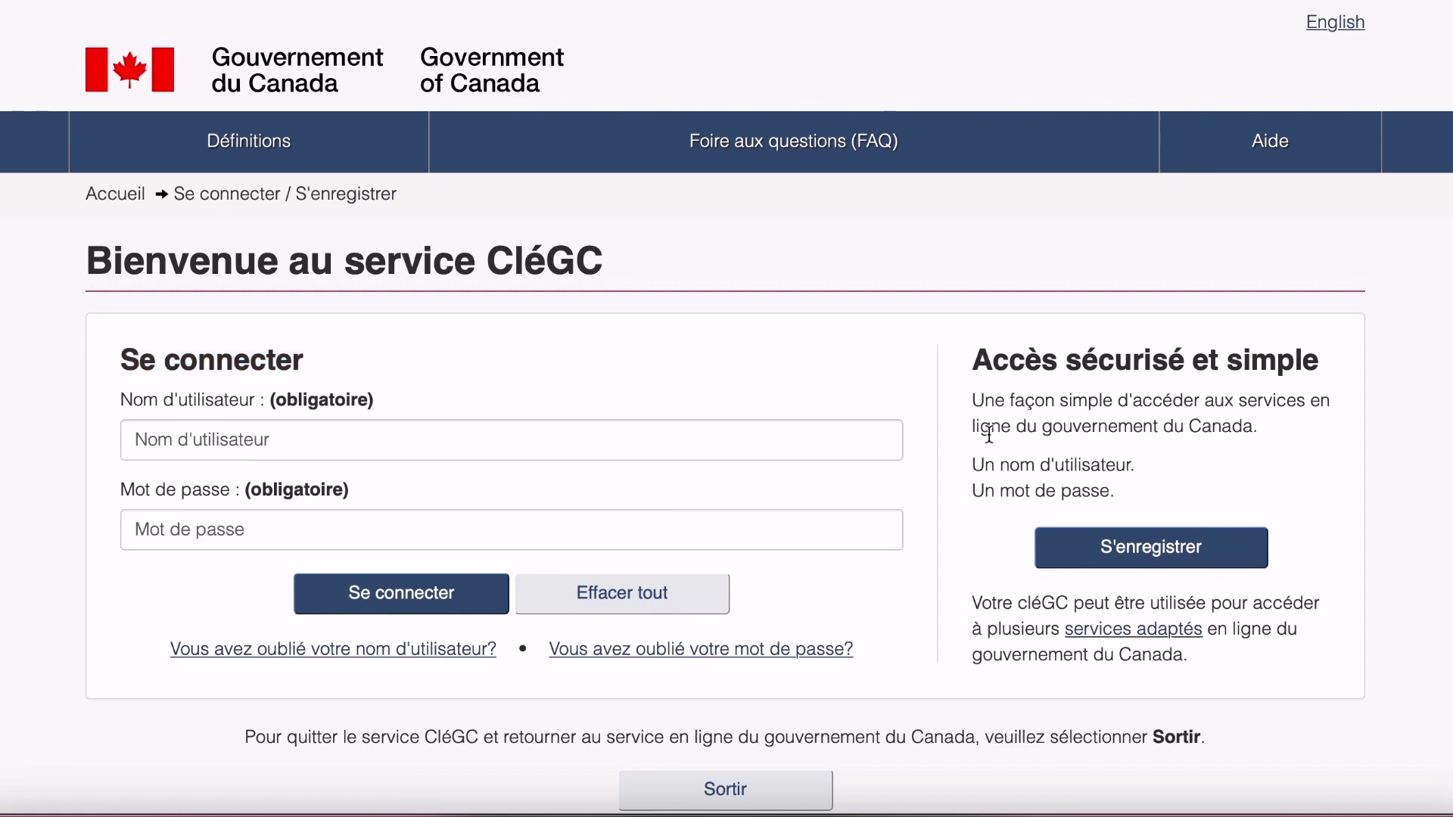
{"action": "left_click_drag", "start_coordinate": [984, 402], "coordinate": [1183, 498]}
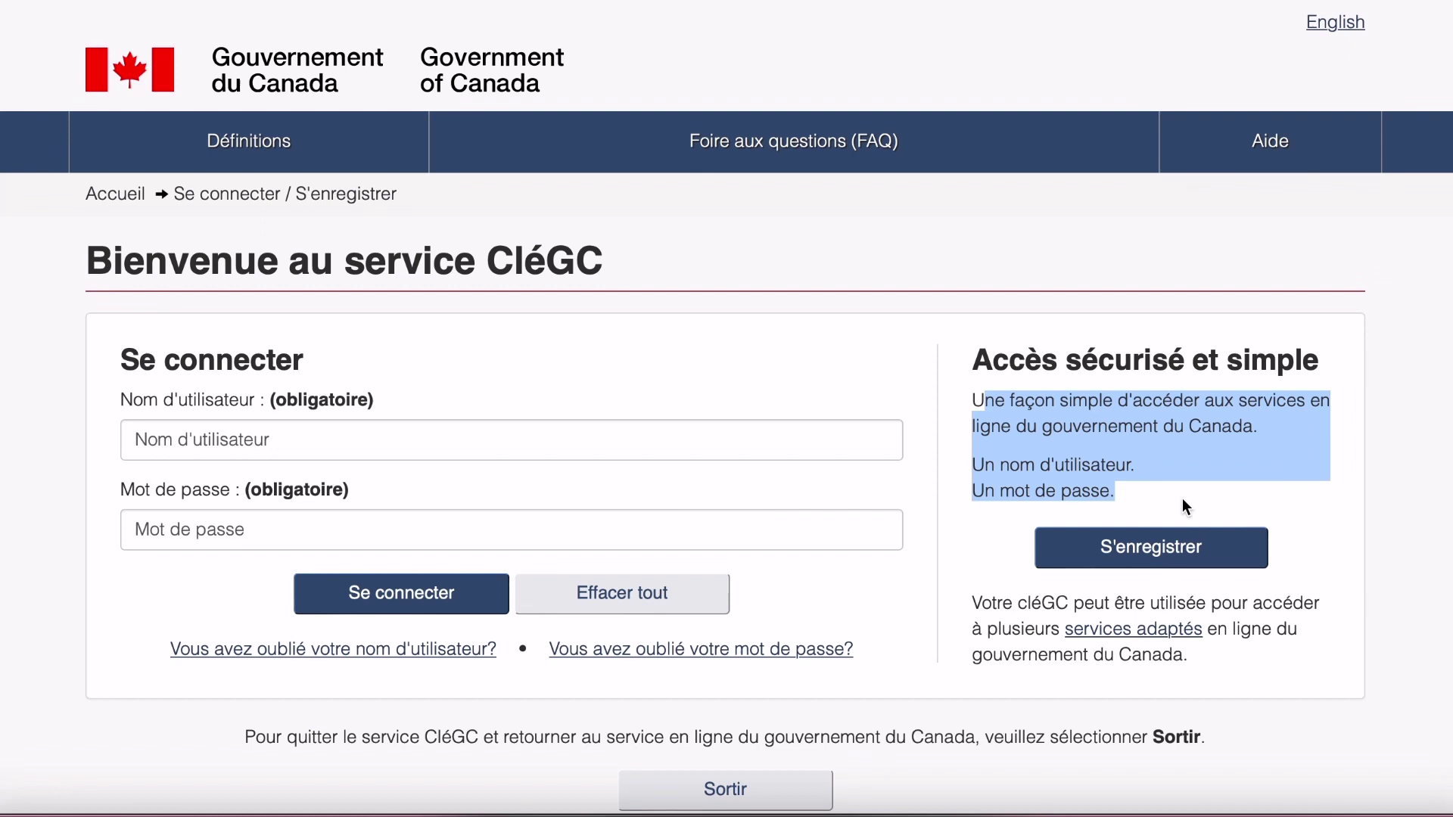
{"action": "left_click", "coordinate": [1131, 559]}
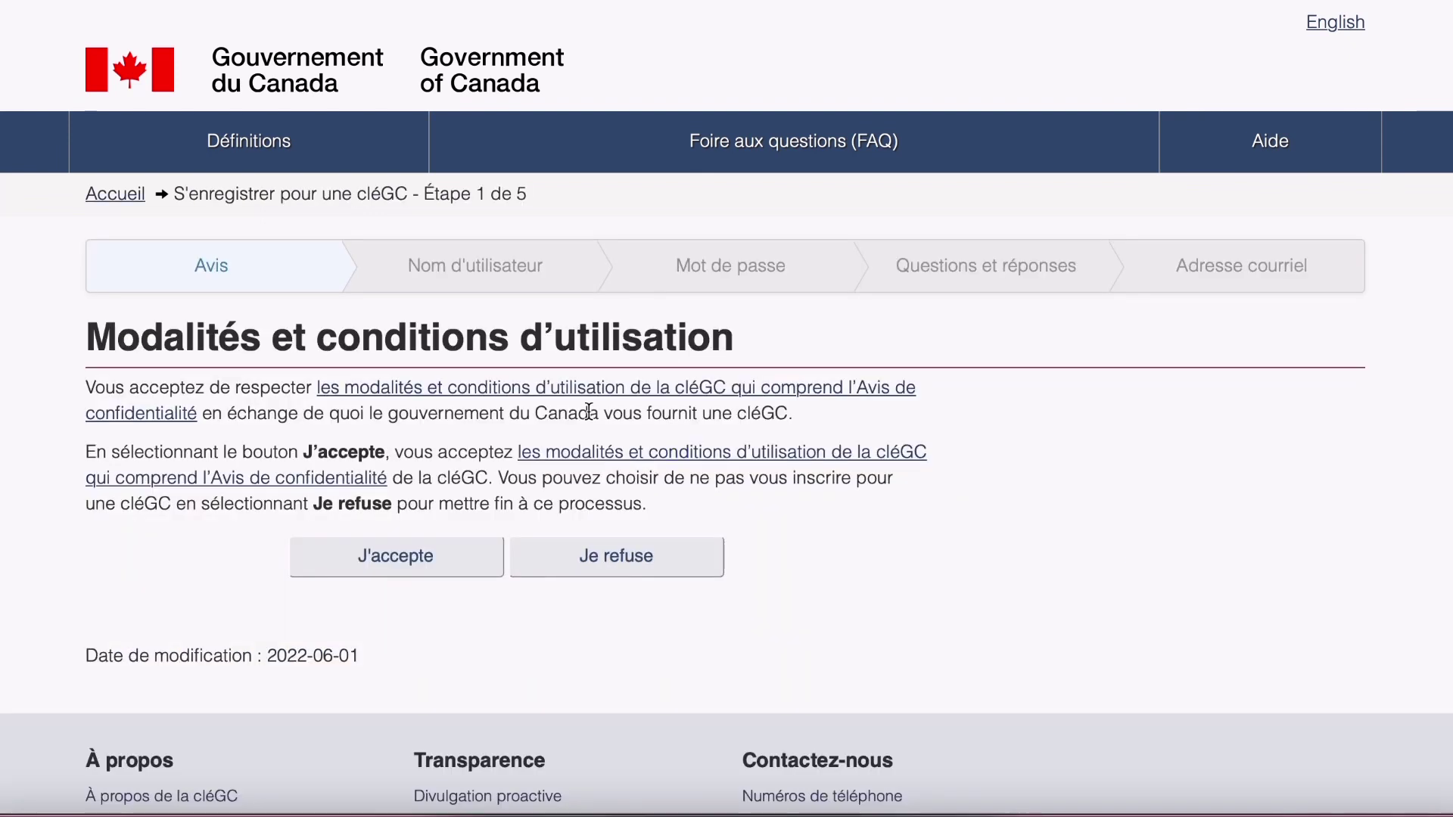
Read the Modalités et conditions d'utilisation and accept them with J'accepte.
{"action": "left_click_drag", "start_coordinate": [88, 333], "coordinate": [759, 344]}
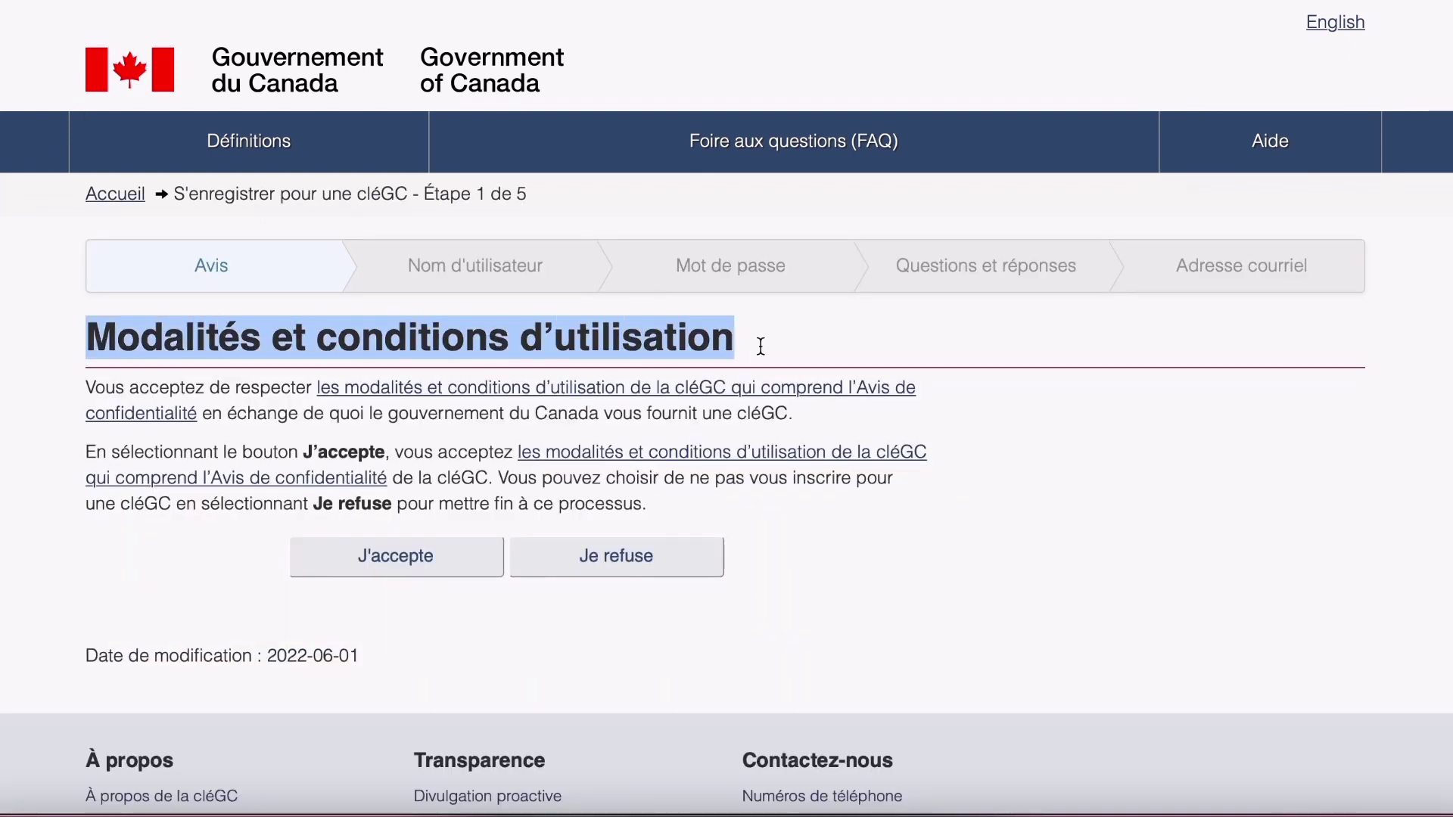
{"action": "left_click", "coordinate": [88, 386]}
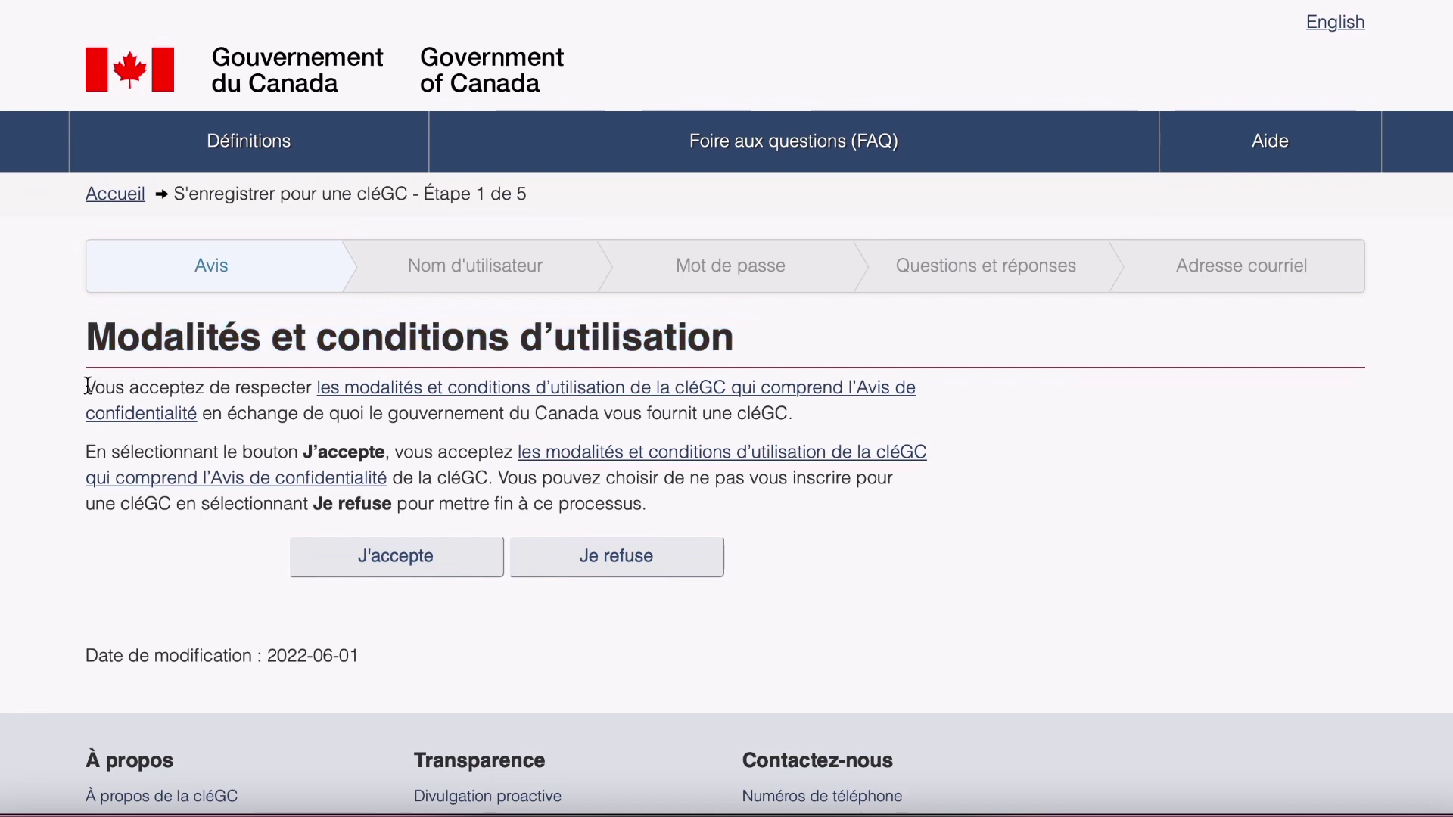
{"action": "left_click_drag", "start_coordinate": [87, 386], "coordinate": [663, 497]}
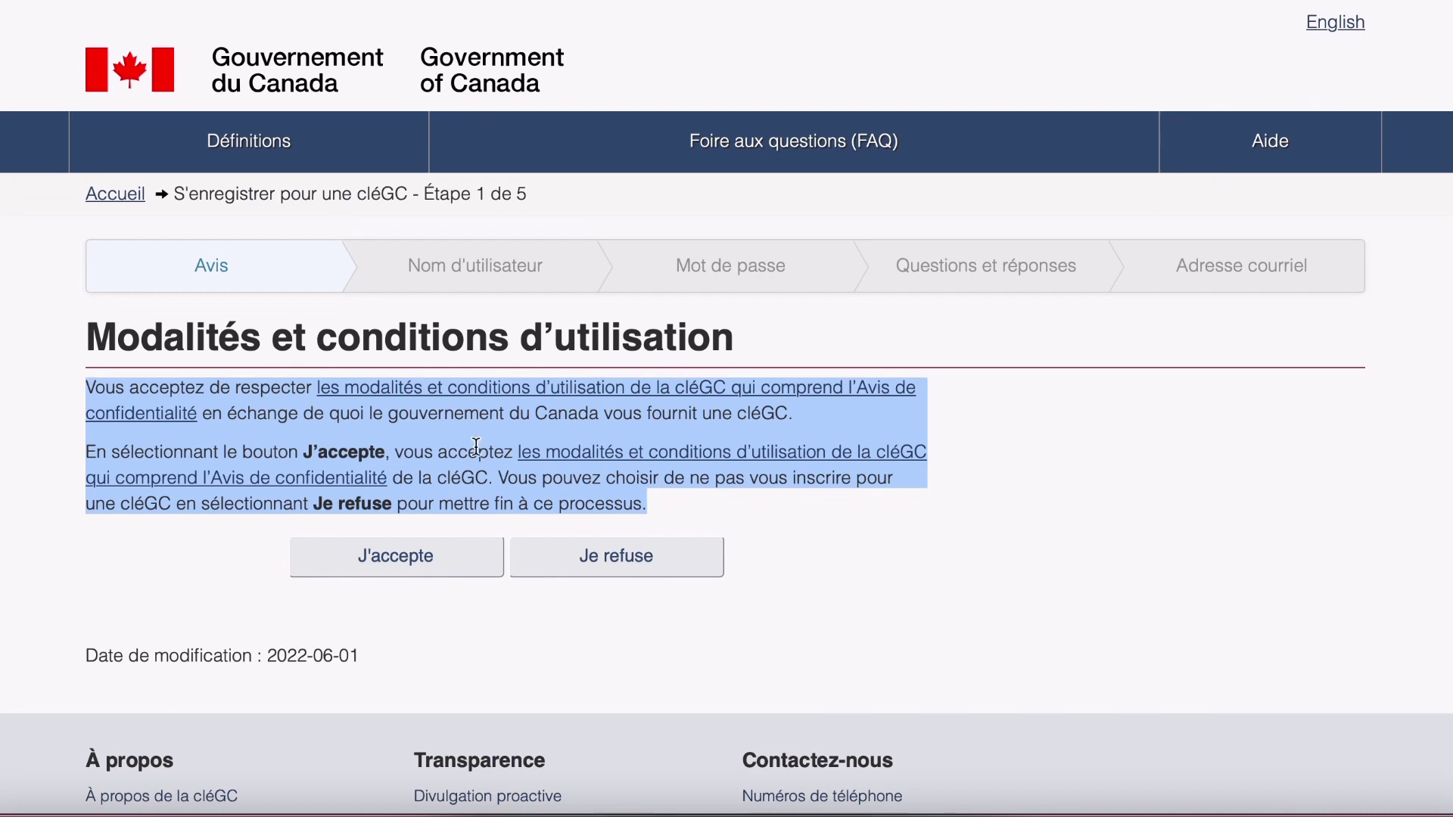
{"action": "left_click", "coordinate": [135, 467]}
{"action": "left_click_drag", "start_coordinate": [87, 453], "coordinate": [700, 502]}
{"action": "left_click", "coordinate": [493, 476]}
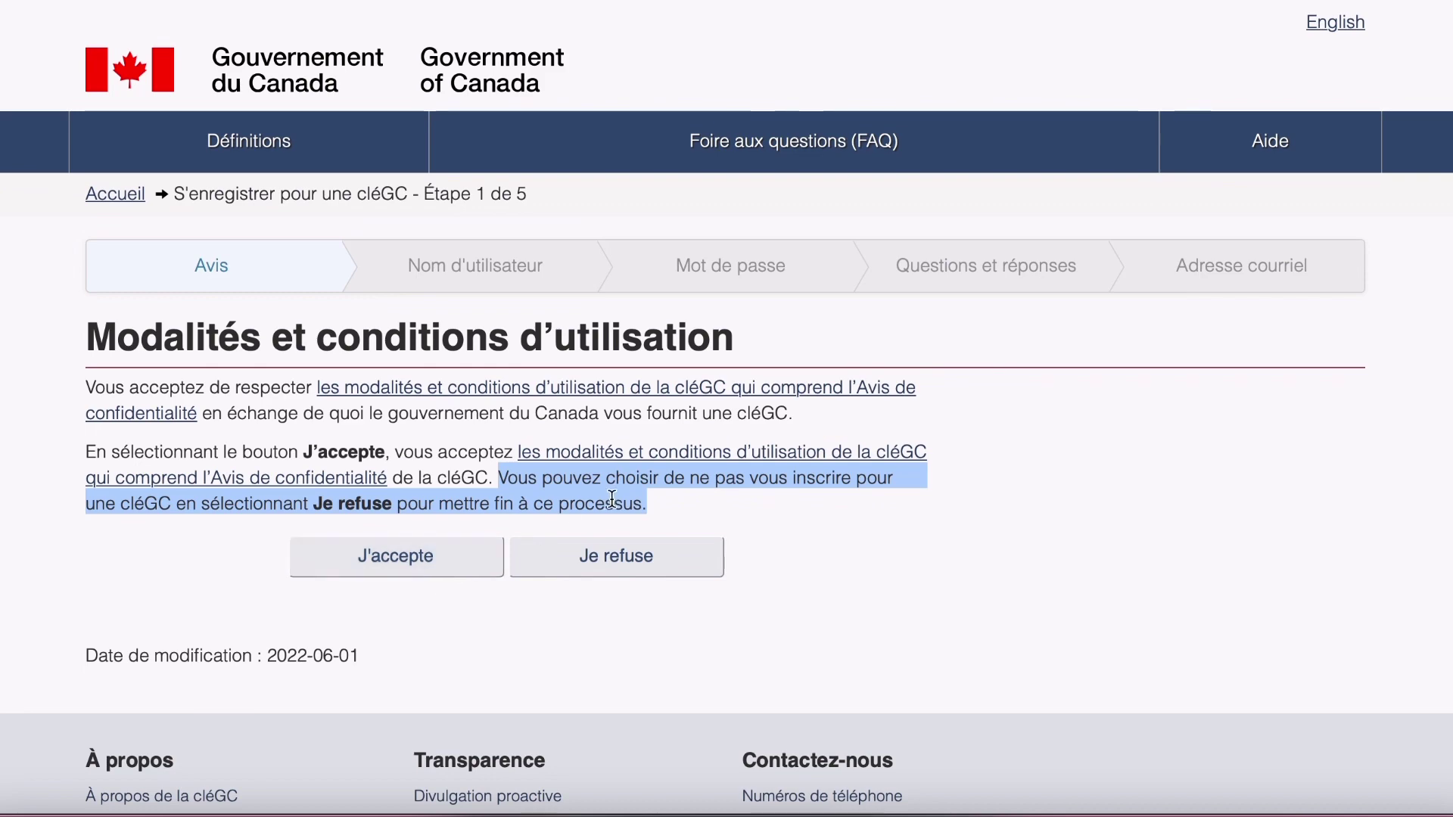
{"action": "left_click", "coordinate": [370, 558]}
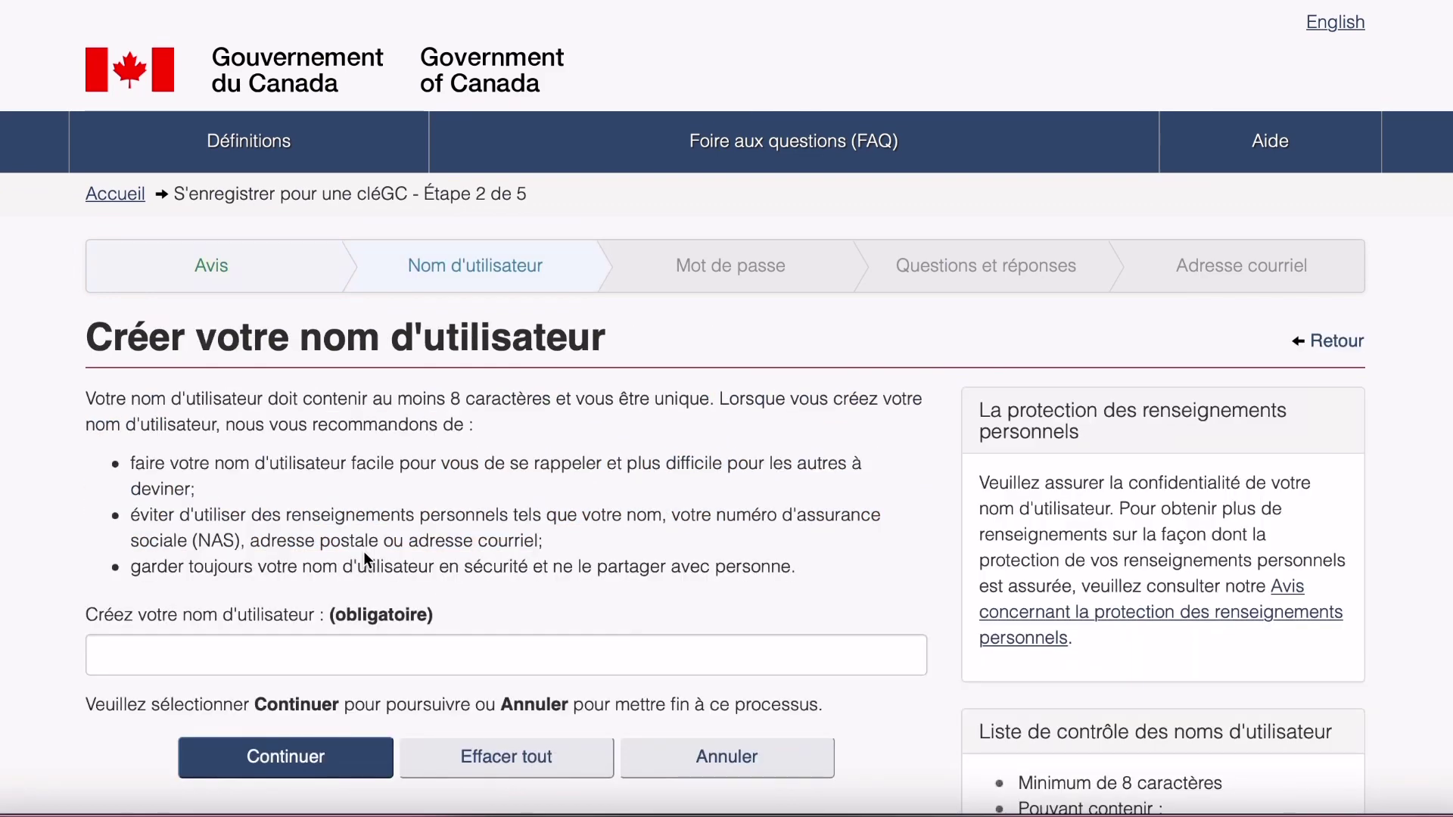
Review the username rules: 8-character minimum, no personal information, keep it private.
{"action": "scroll", "coordinate": [364, 551], "scroll_direction": "down", "scroll_amount": 1}
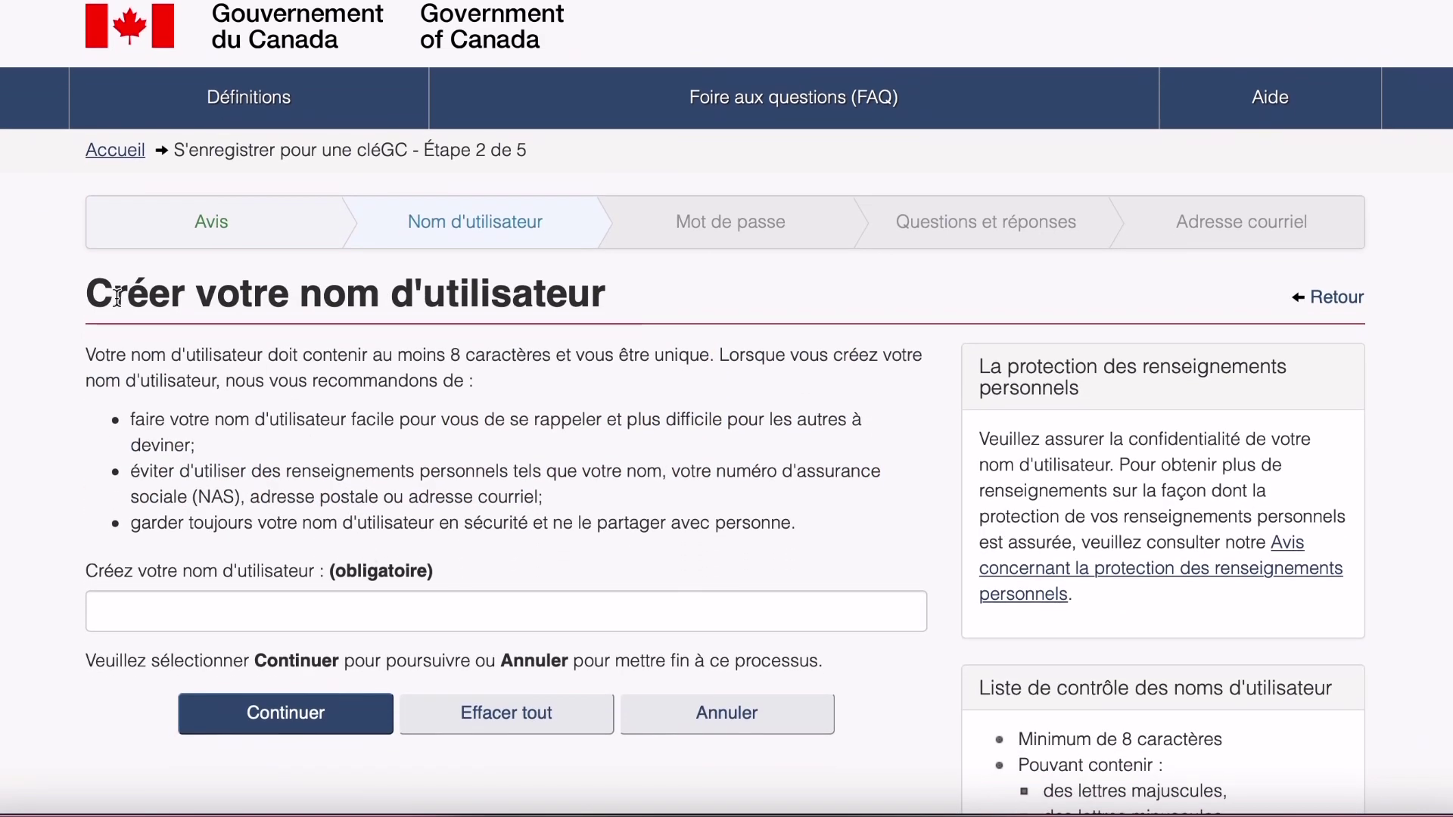
{"action": "left_click_drag", "start_coordinate": [88, 298], "coordinate": [591, 298]}
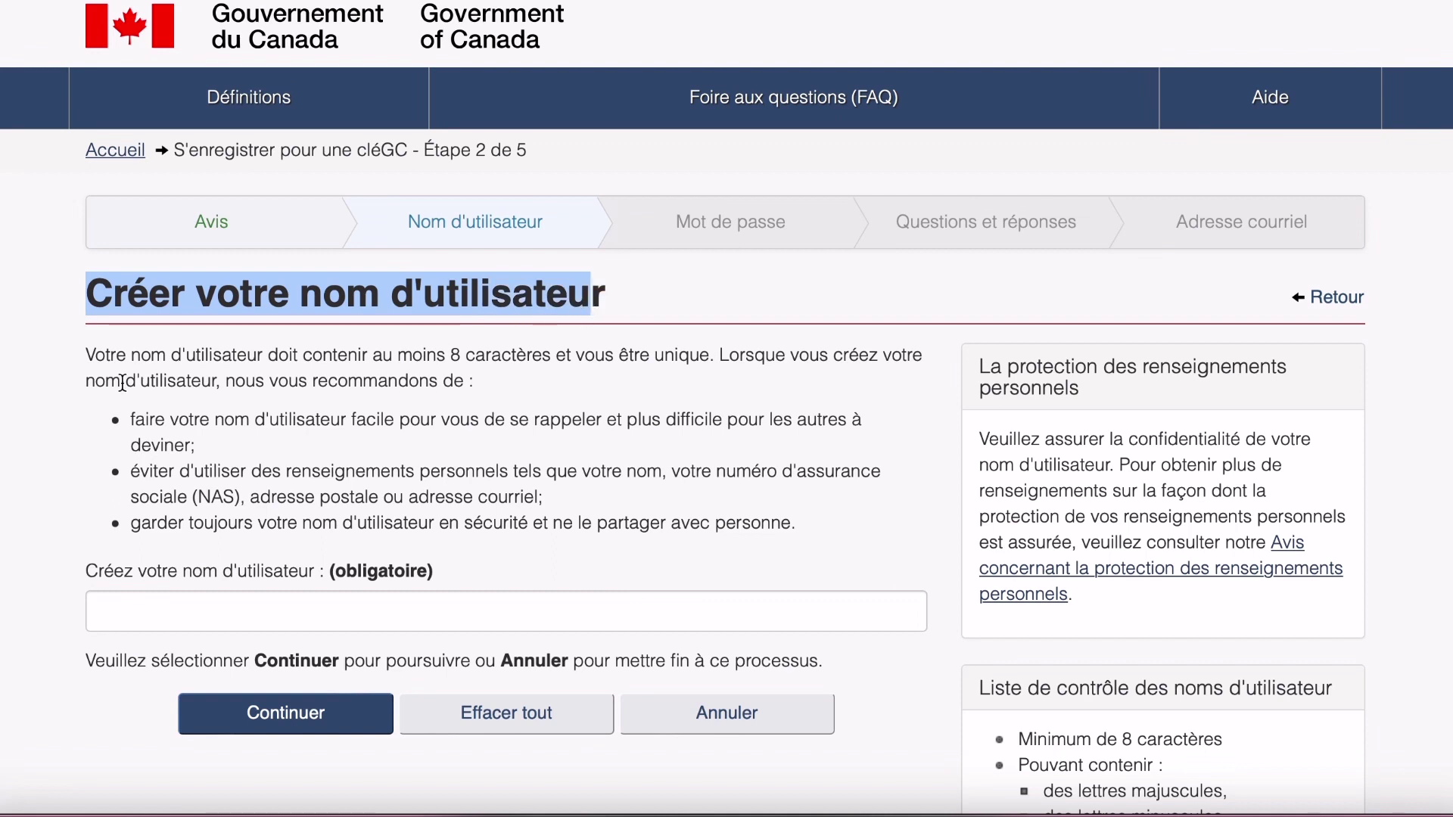
{"action": "left_click_drag", "start_coordinate": [86, 355], "coordinate": [703, 375]}
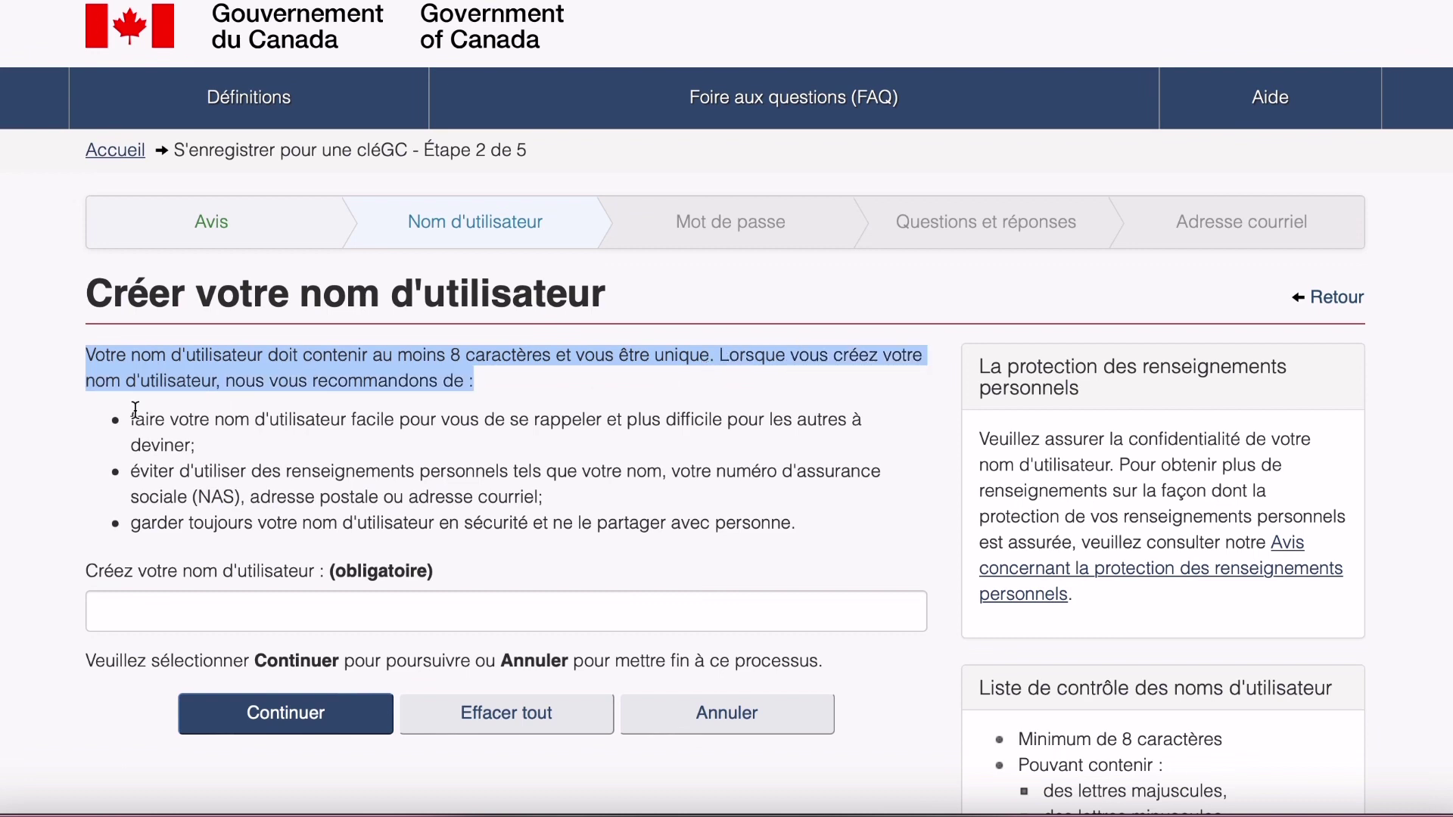
{"action": "left_click_drag", "start_coordinate": [130, 419], "coordinate": [819, 439]}
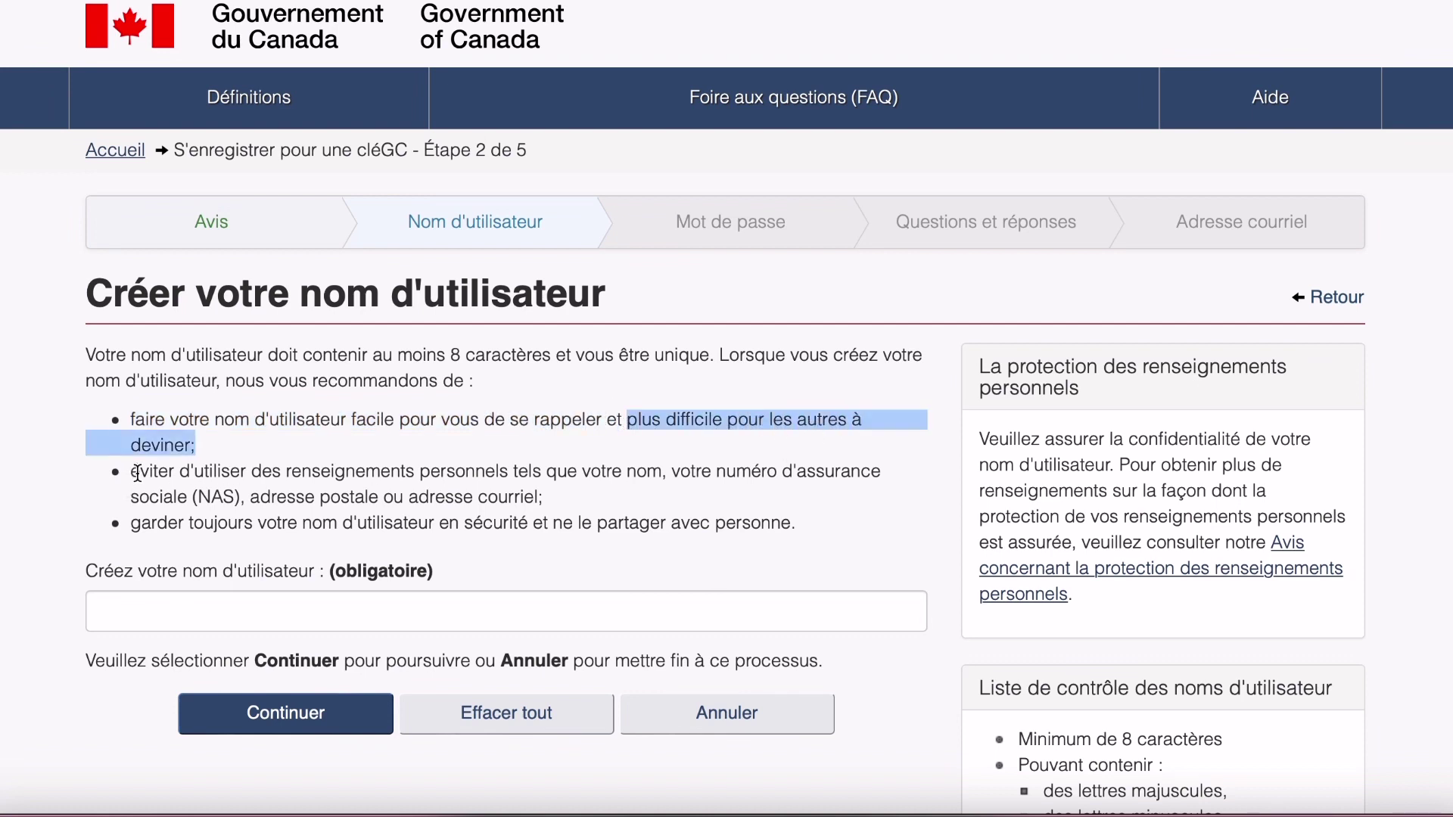
{"action": "left_click_drag", "start_coordinate": [140, 472], "coordinate": [636, 501]}
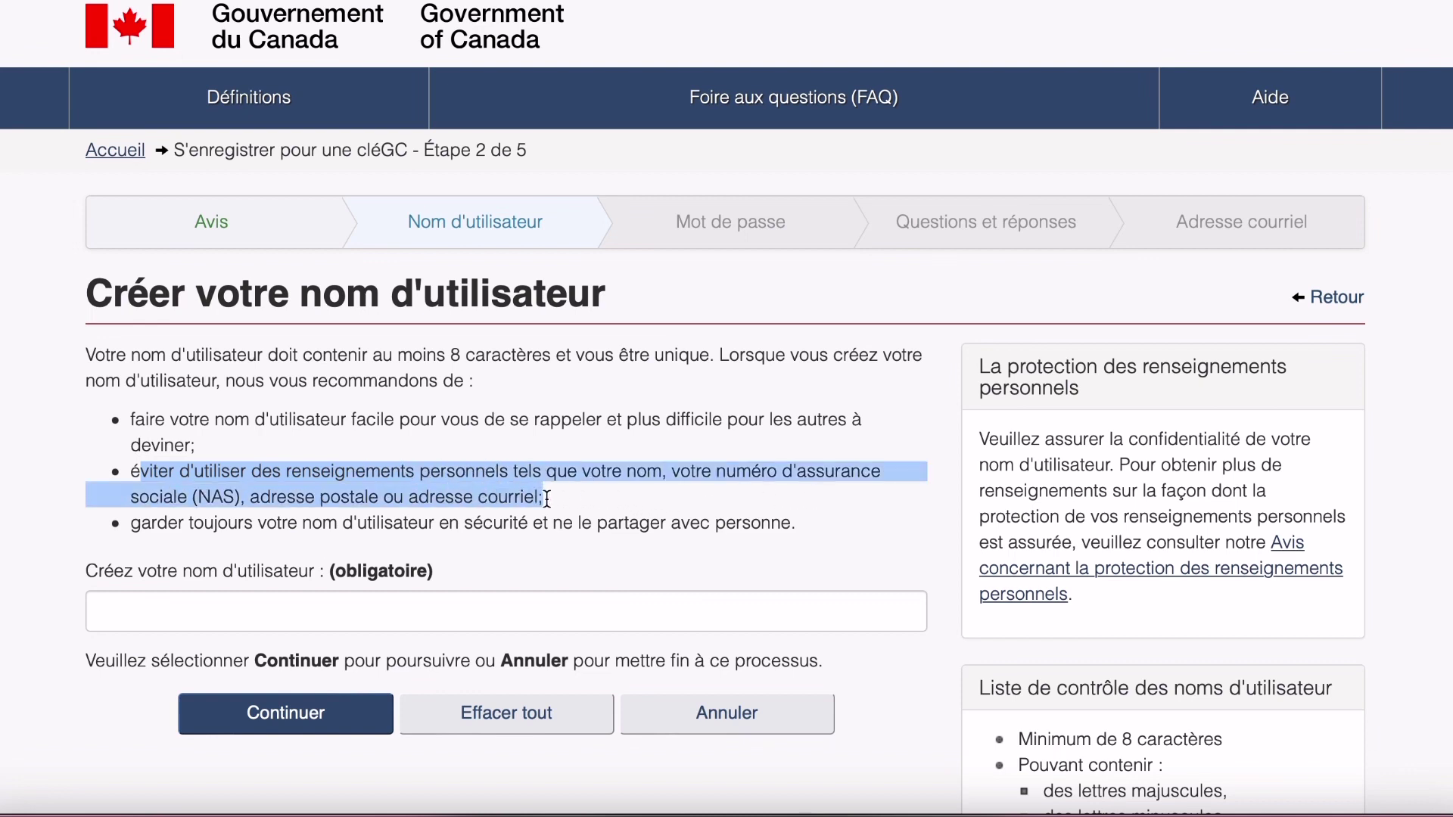
{"action": "left_click_drag", "start_coordinate": [133, 522], "coordinate": [534, 523]}
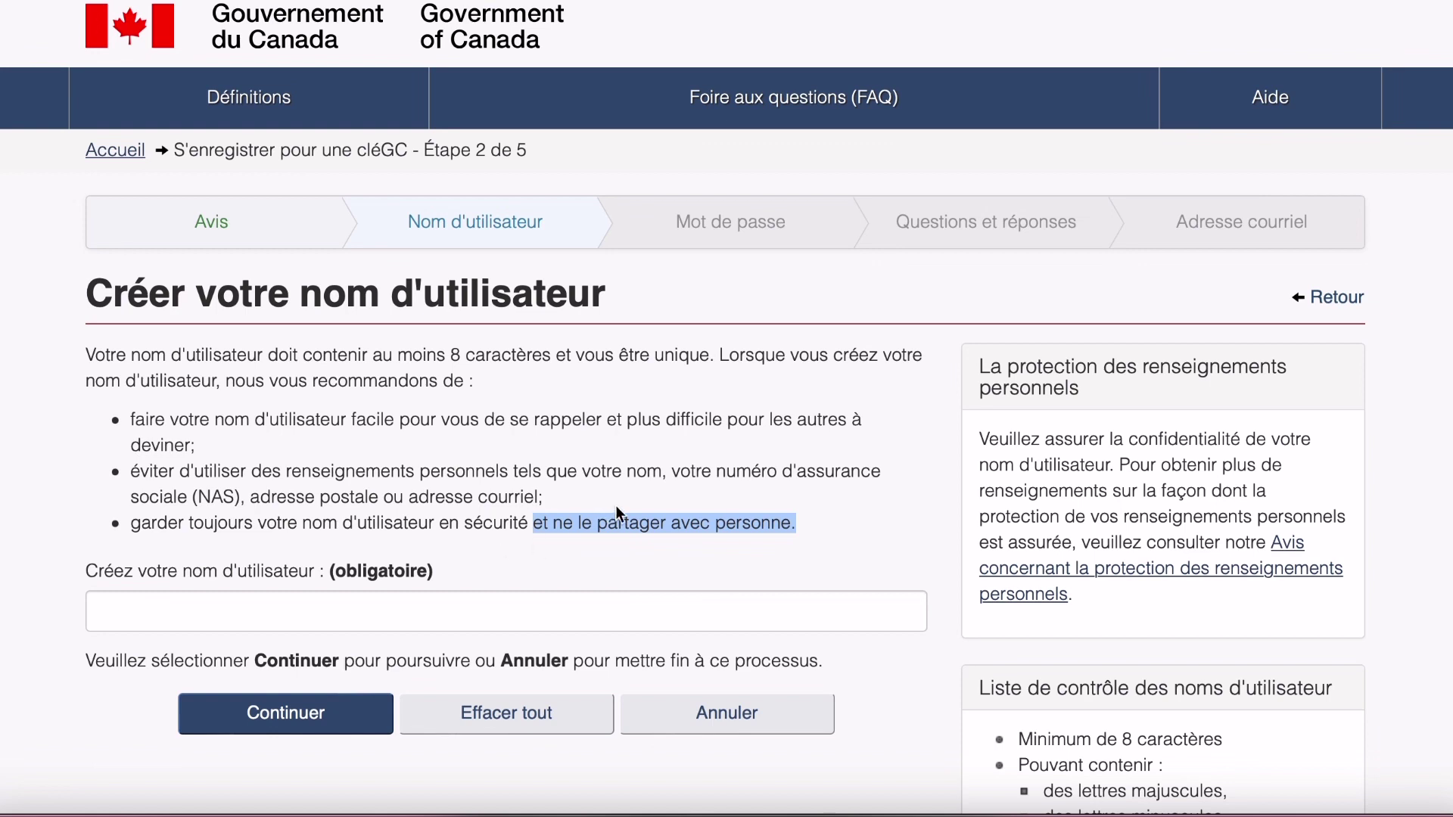
Enter a username of at least 8 characters in 'Créez votre nom d'utilisateur', correcting a typo.
{"action": "left_click", "coordinate": [136, 599]}
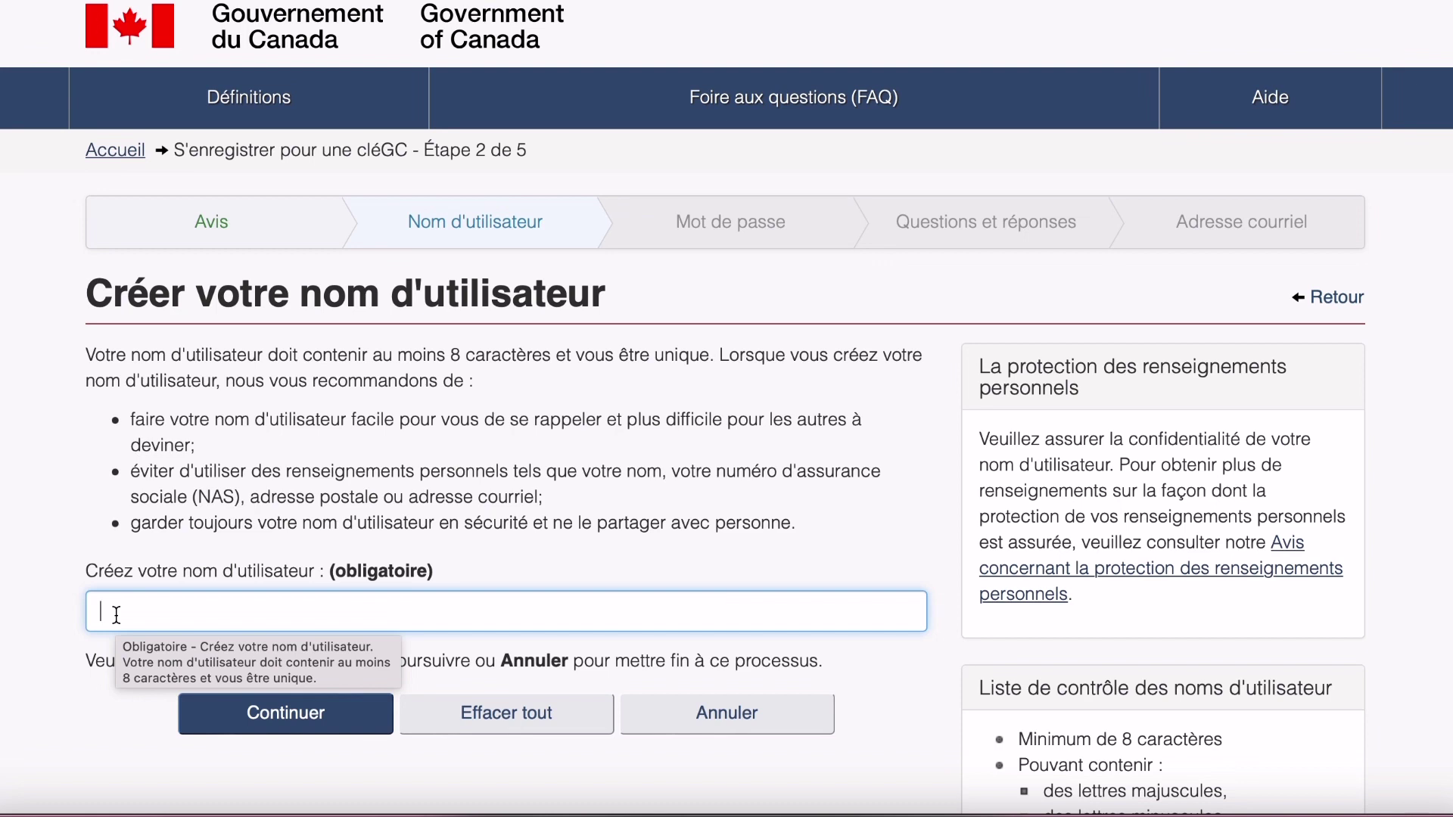
{"action": "type", "text": "cHOIS"}
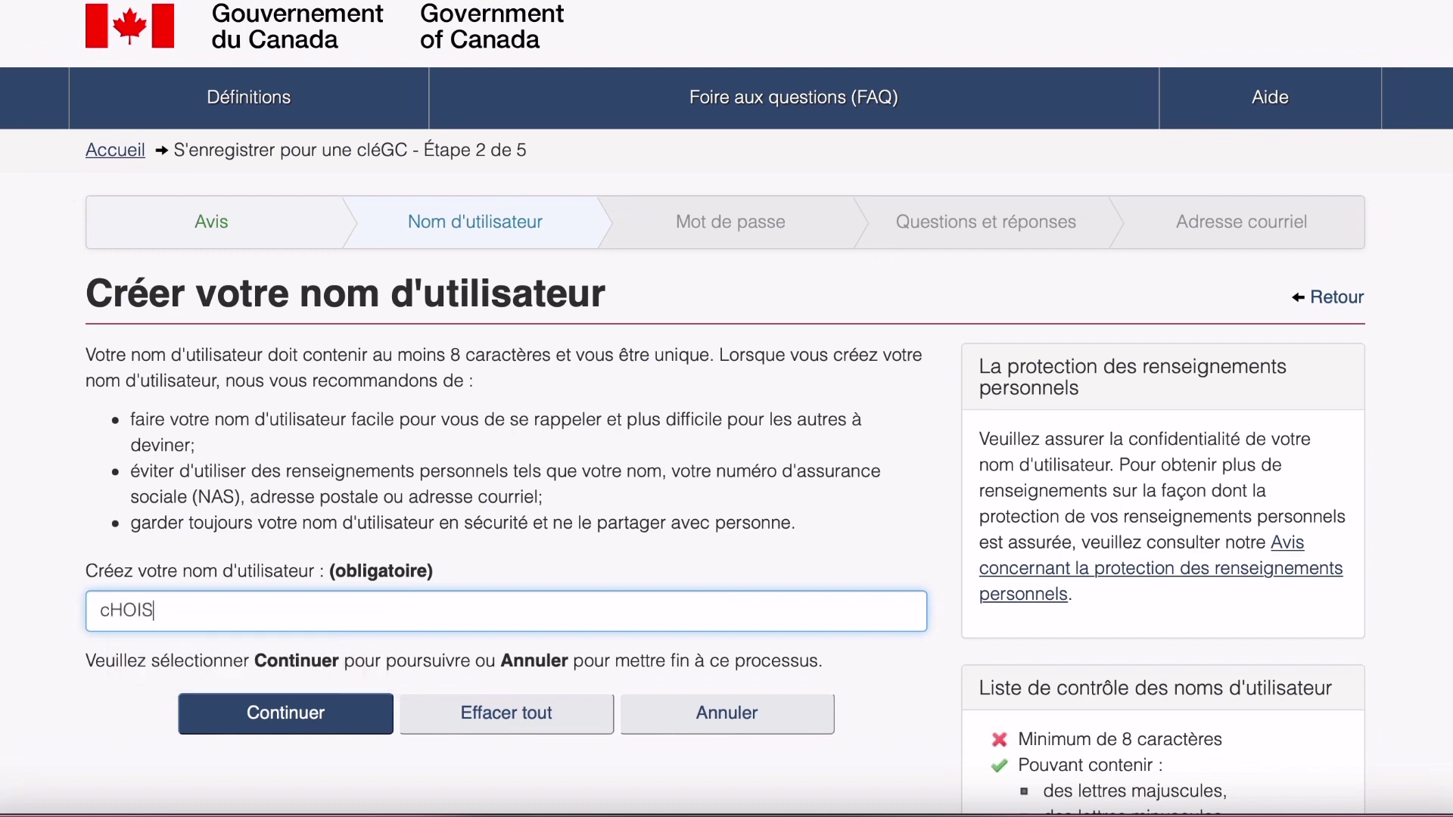
{"action": "key", "text": "BackSpace"}
{"action": "key", "text": "BackSpace"}
{"action": "key", "text": "BackSpace"}
{"action": "key", "text": "BackSpace"}
{"action": "key", "text": "BackSpace"}
{"action": "type", "text": "ChoisiedeD"}
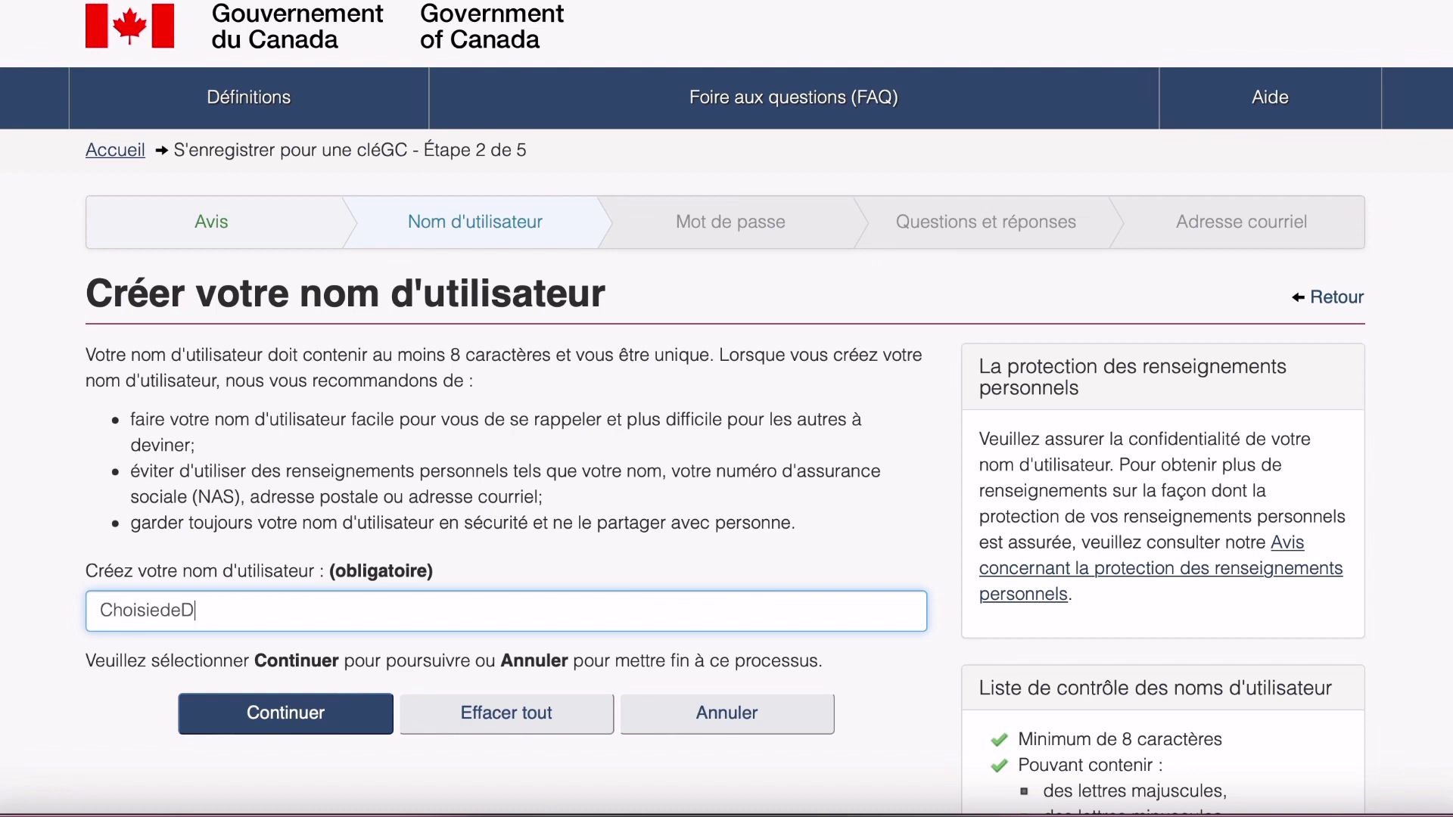
{"action": "type", "text": "ieu2022"}
{"action": "left_click", "coordinate": [50, 578]}
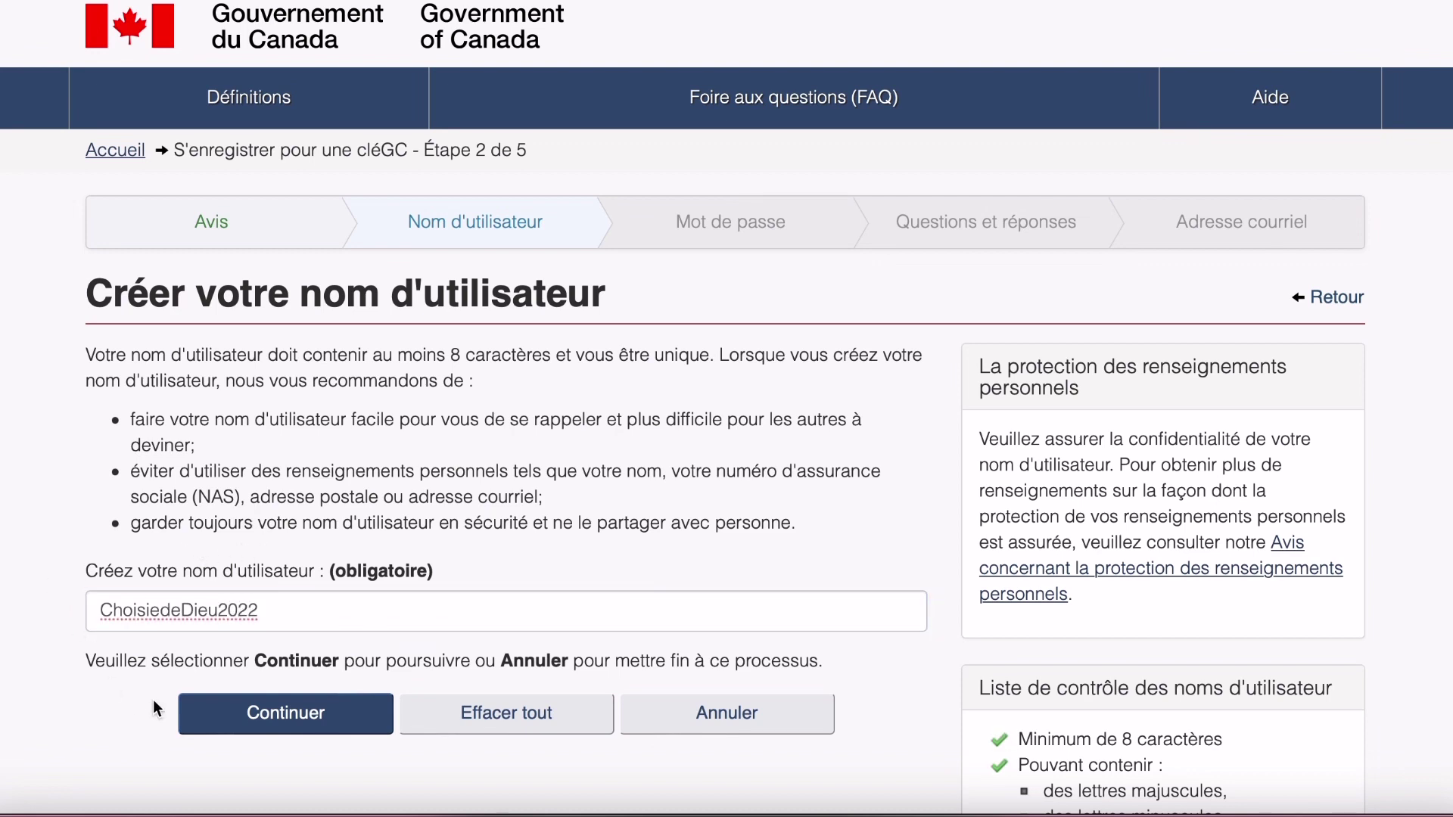
Submit the username, then enter a strong password in 'Créez votre mot de passe'.
{"action": "left_click", "coordinate": [265, 714]}
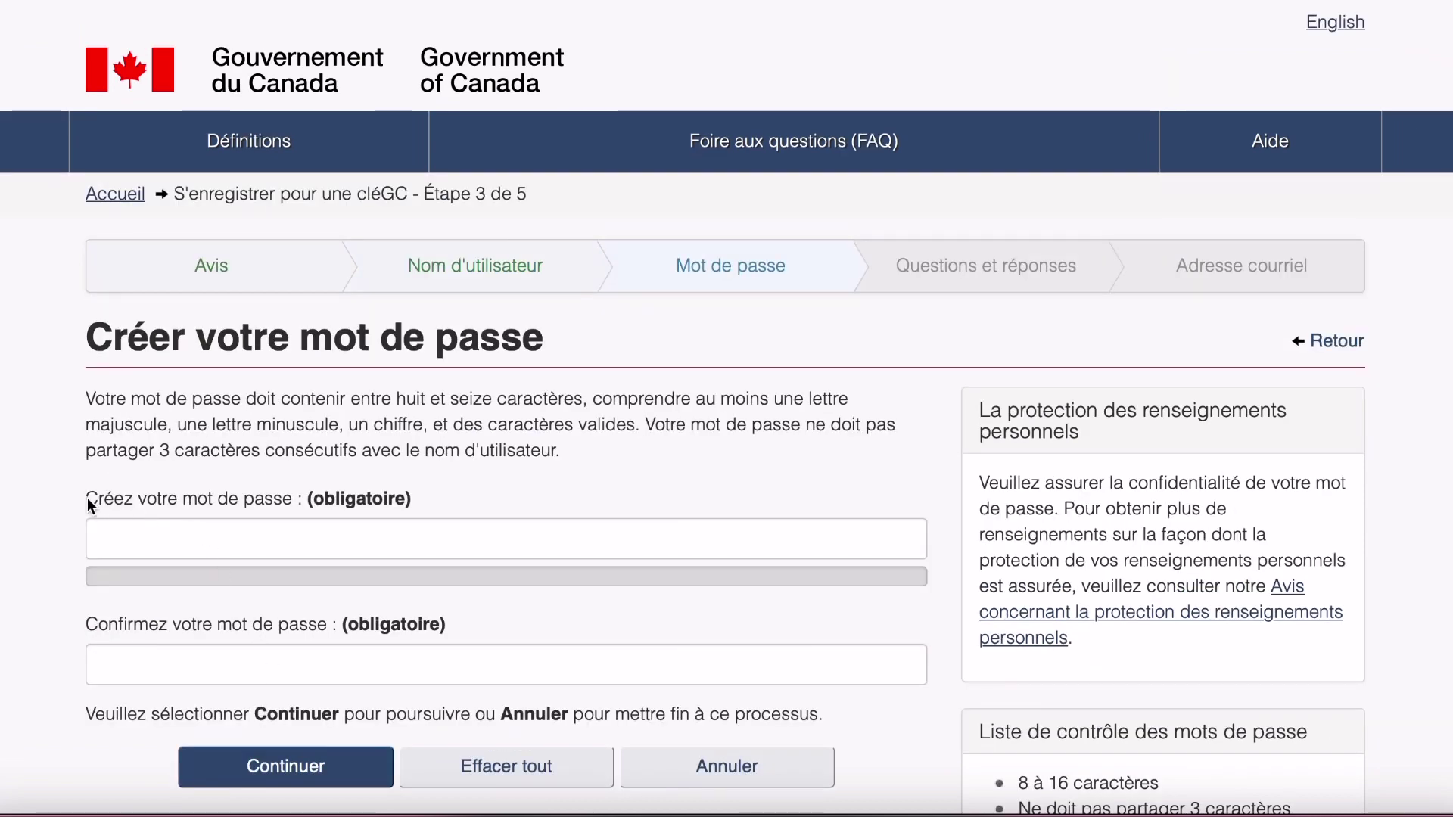
{"action": "left_click_drag", "start_coordinate": [87, 500], "coordinate": [409, 500]}
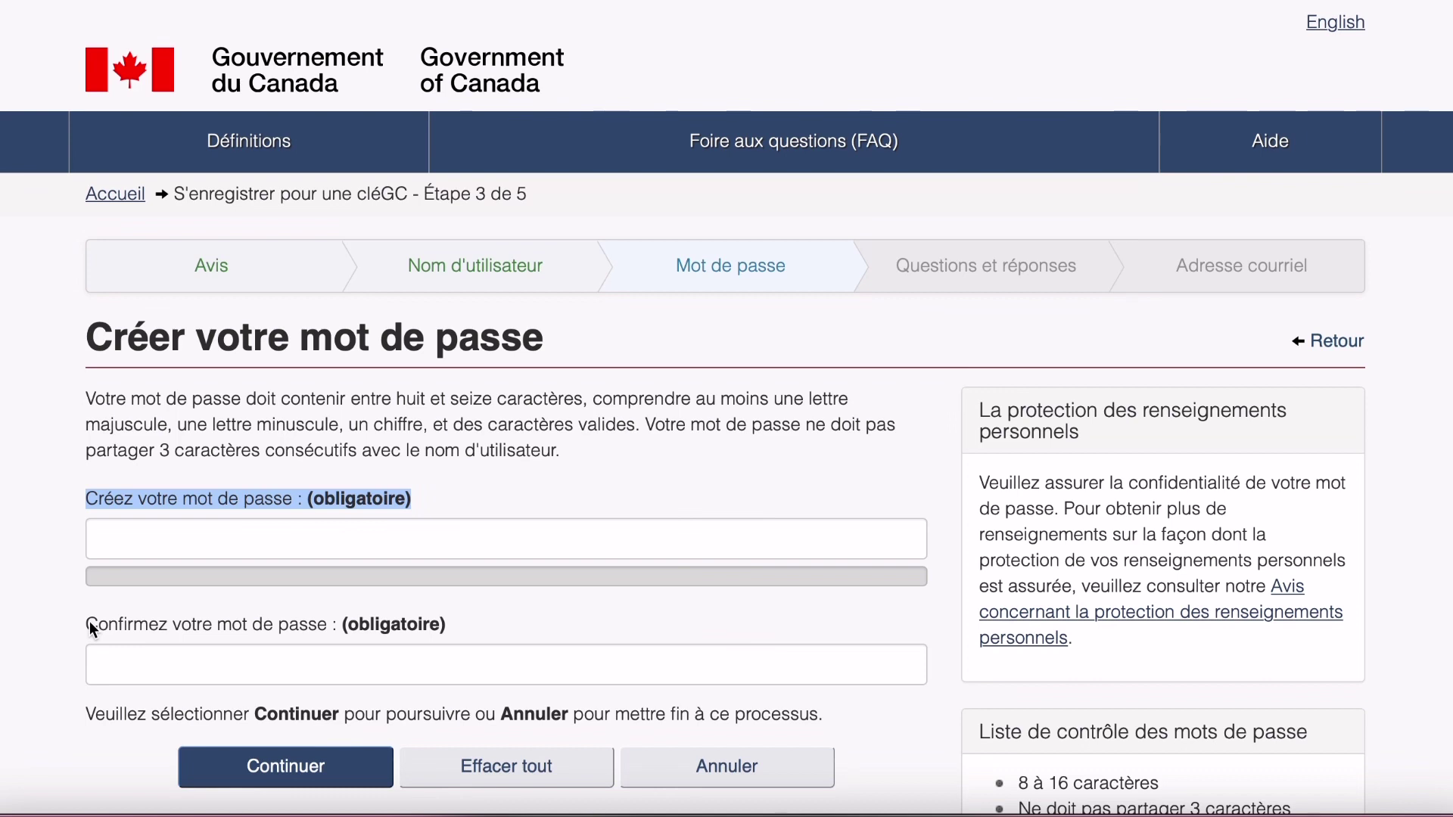
{"action": "left_click", "coordinate": [319, 412]}
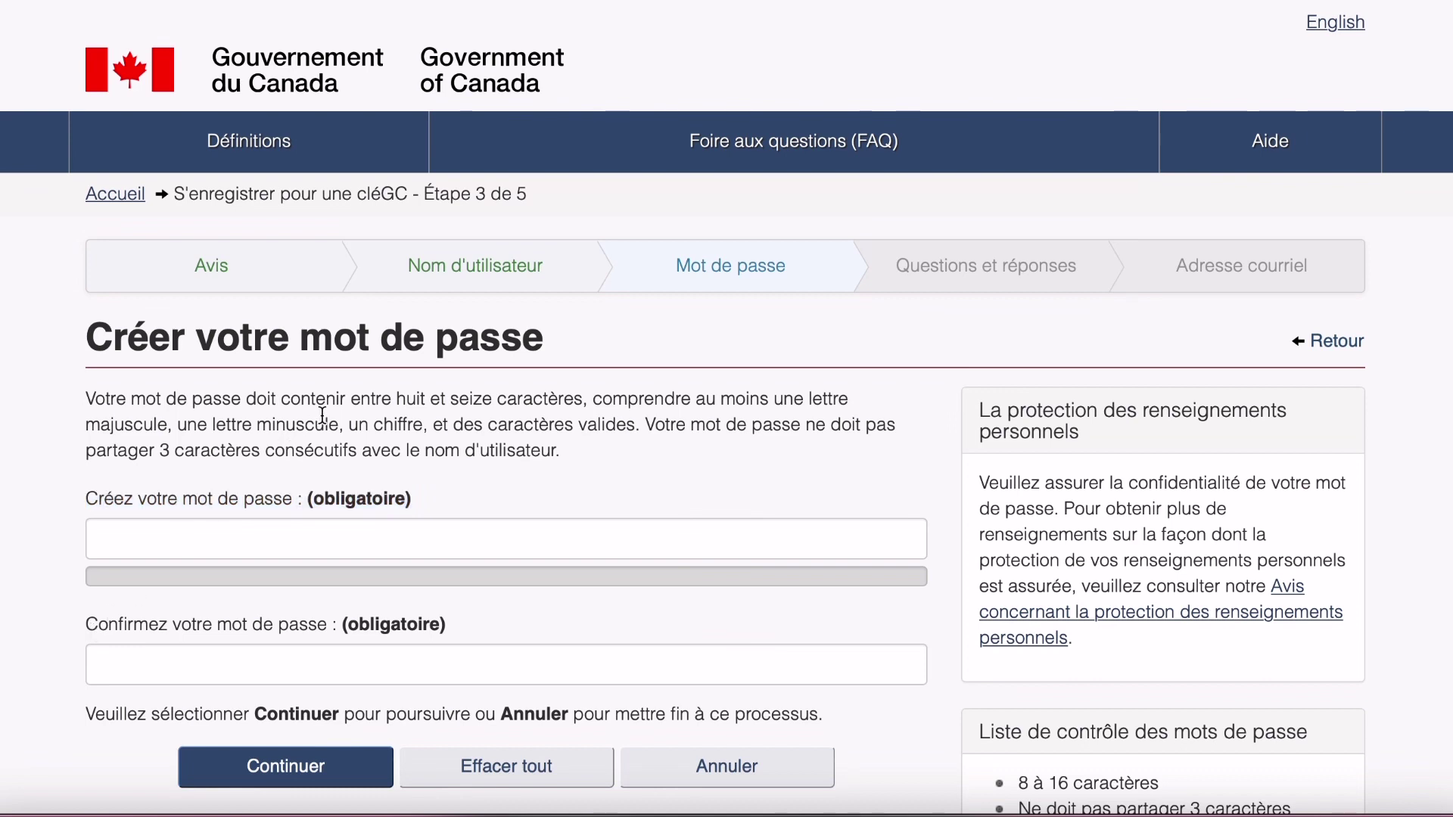
{"action": "left_click", "coordinate": [178, 535]}
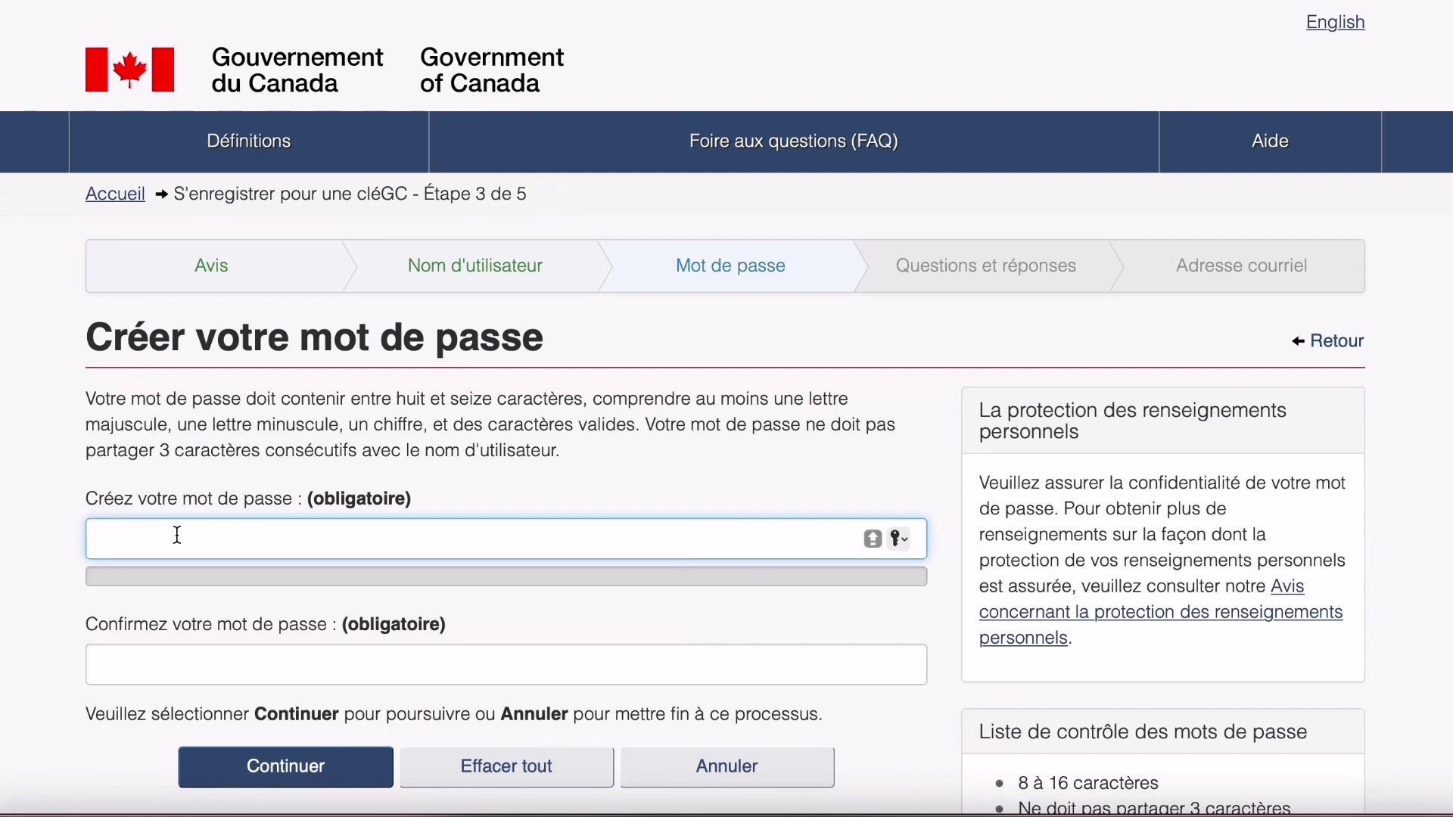
{"action": "type", "text": "abc"}
{"action": "key", "text": "BackSpace"}
{"action": "key", "text": "BackSpace"}
{"action": "key", "text": "BackSpace"}
{"action": "key", "text": "Caps_Lock"}
{"action": "type", "text": "•••••••••••••••"}
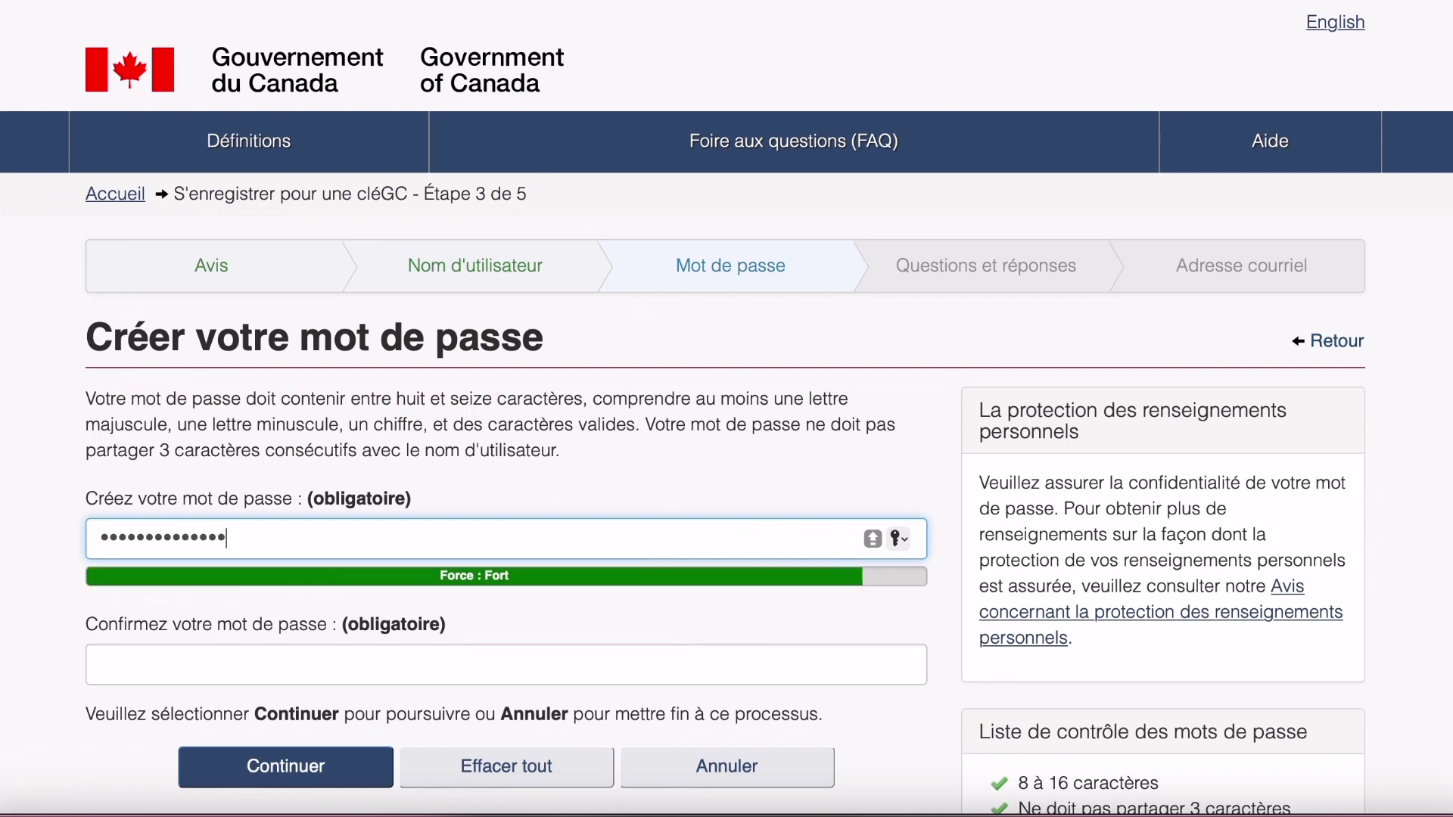
{"action": "key", "text": "BackSpace"}
{"action": "key", "text": "BackSpace"}
{"action": "key", "text": "BackSpace"}
{"action": "key", "text": "BackSpace"}
{"action": "key", "text": "BackSpace"}
{"action": "key", "text": "BackSpace"}
{"action": "key", "text": "BackSpace"}
{"action": "key", "text": "BackSpace"}
{"action": "key", "text": "BackSpace"}
{"action": "key", "text": "BackSpace"}
{"action": "key", "text": "BackSpace"}
{"action": "key", "text": "BackSpace"}
{"action": "key", "text": "BackSpace"}
{"action": "key", "text": "BackSpace"}
{"action": "key", "text": "BackSpace"}
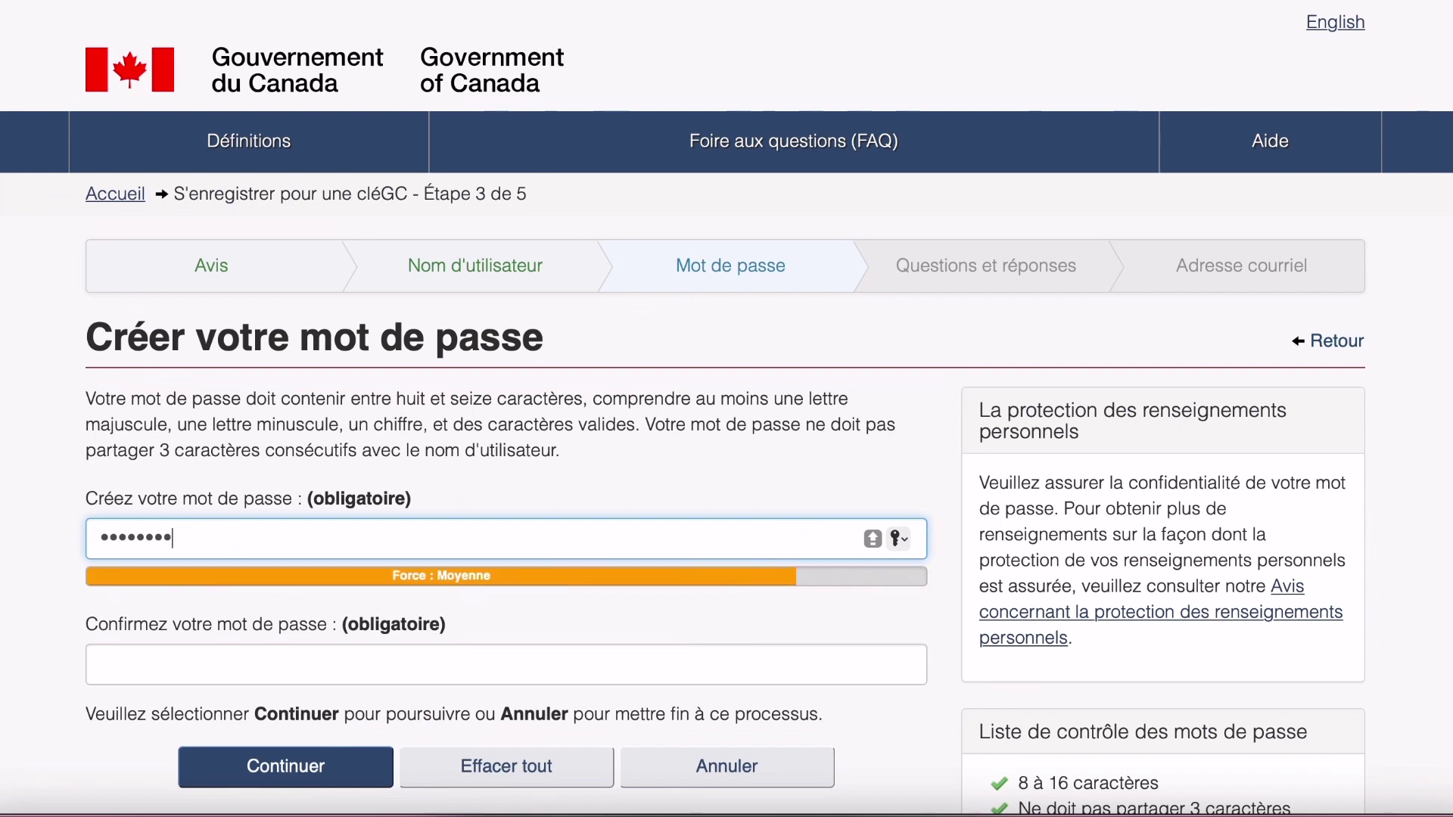
{"action": "type", "text": "•"}
{"action": "key", "text": "Caps_Lock"}
{"action": "type", "text": "•••••••••••••"}
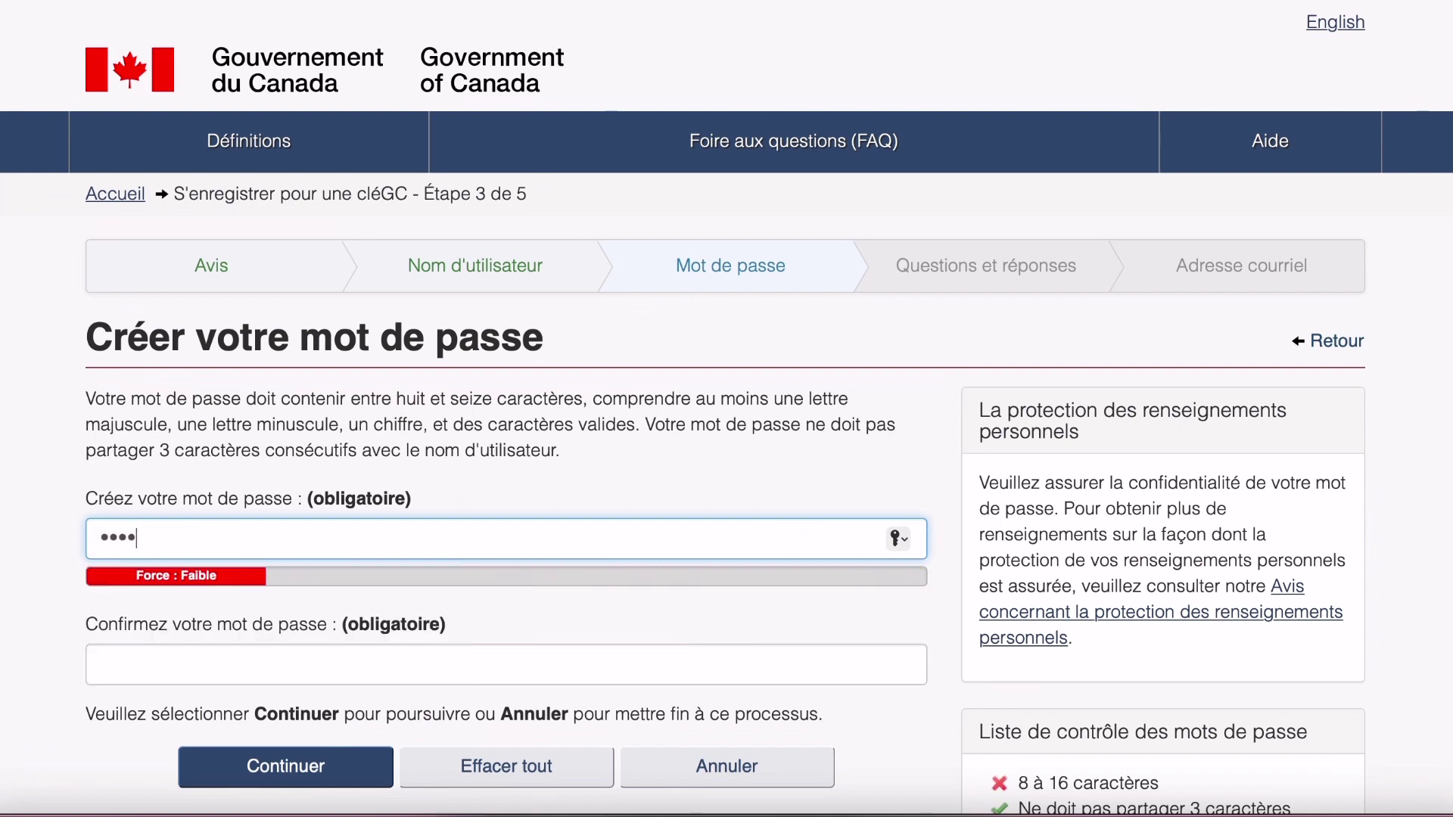
{"action": "type", "text": "•"}
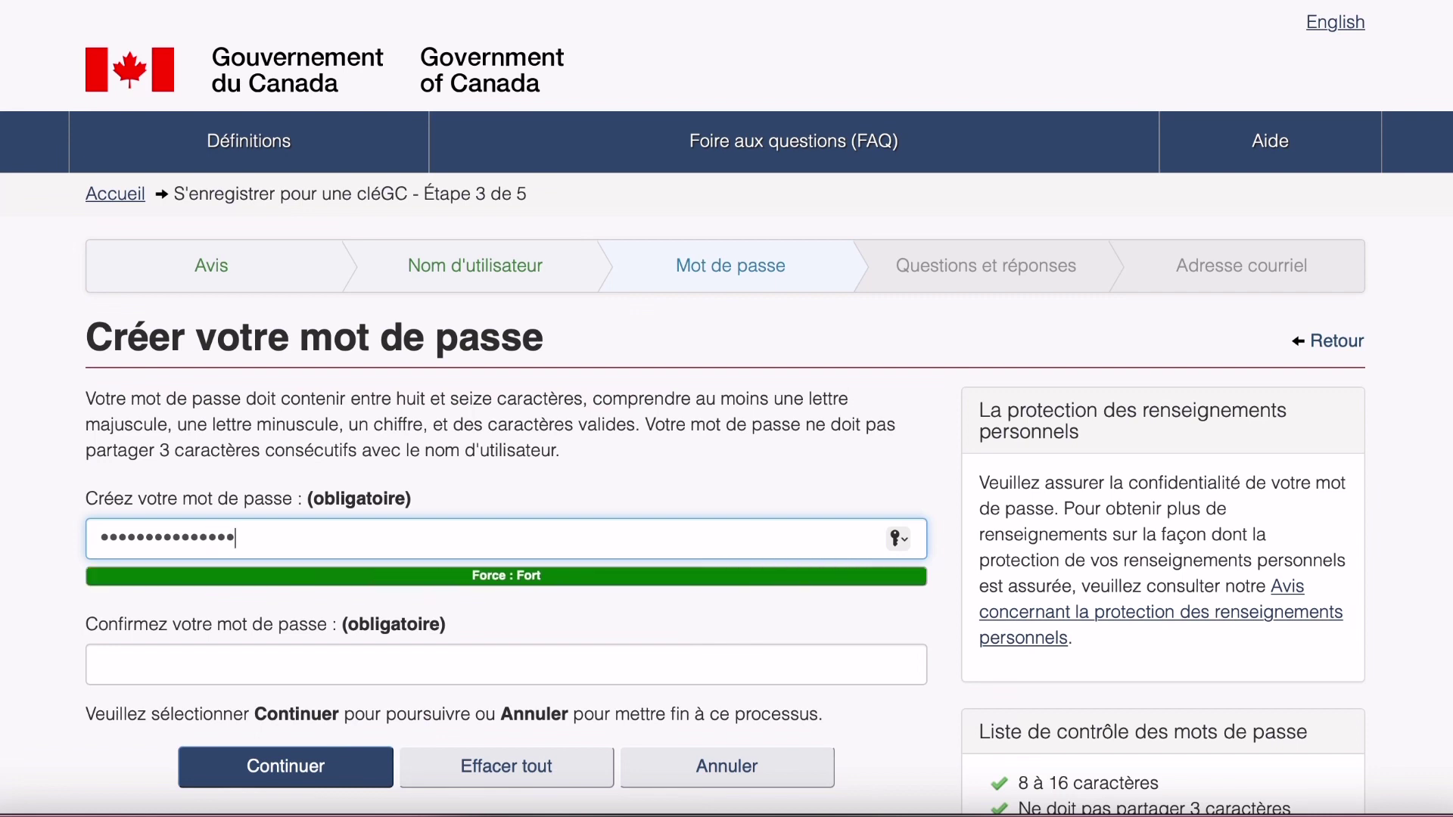
Retype the password in 'Confirmez votre mot de passe' and submit it with Continuer.
{"action": "left_click", "coordinate": [101, 666]}
{"action": "type", "text": "••••••••••••••"}
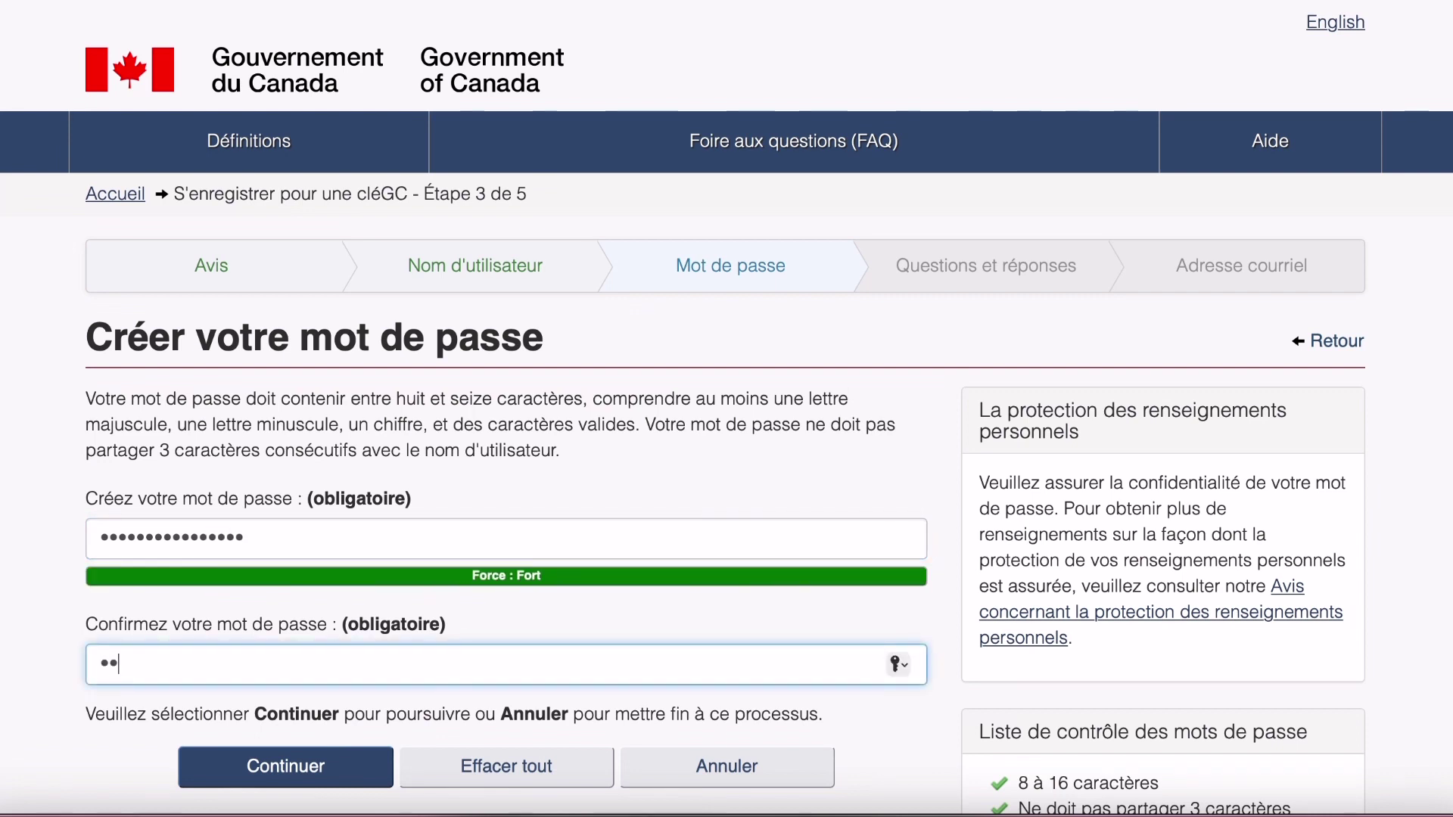
{"action": "type", "text": "••"}
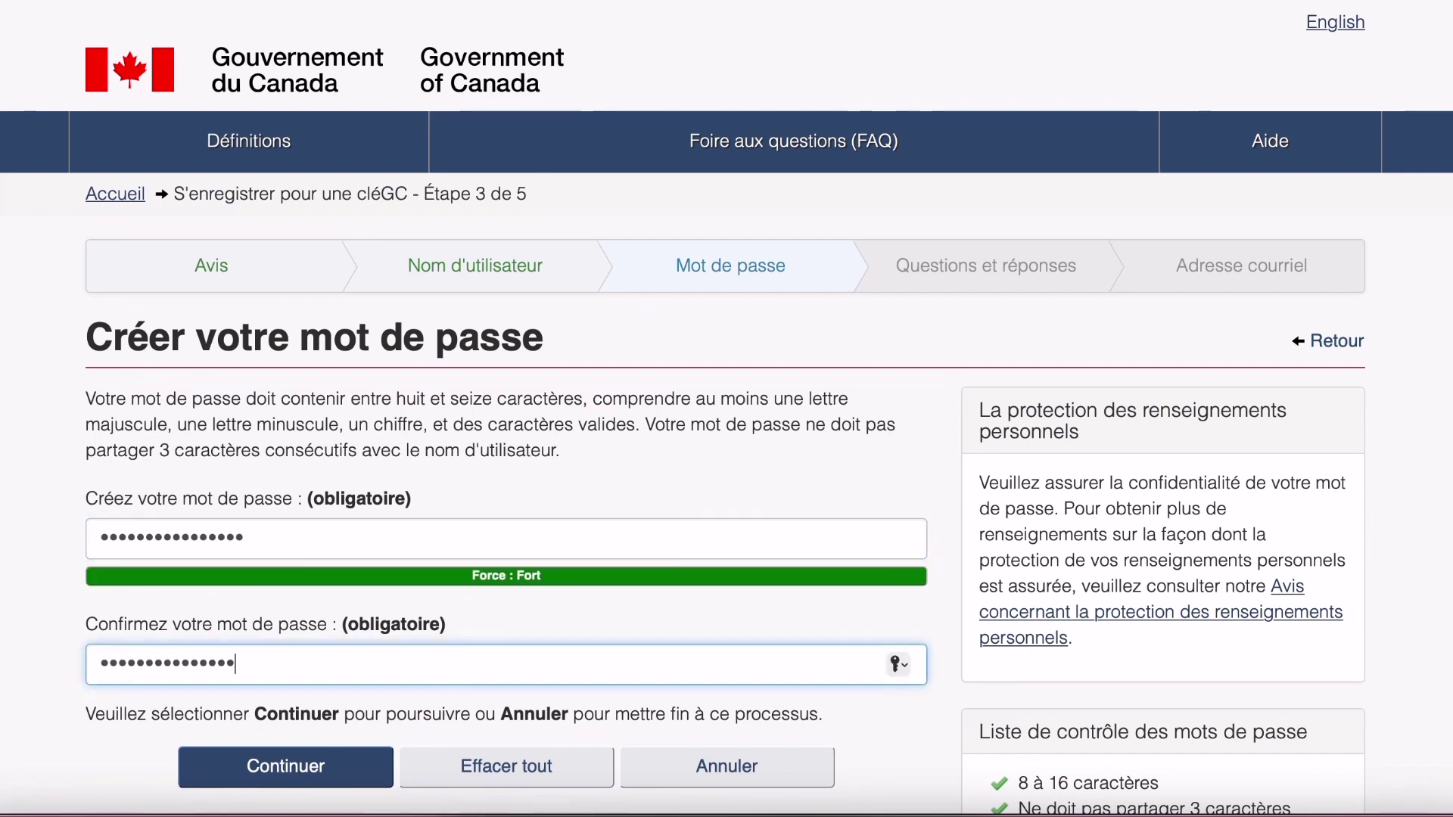
{"action": "left_click", "coordinate": [30, 474]}
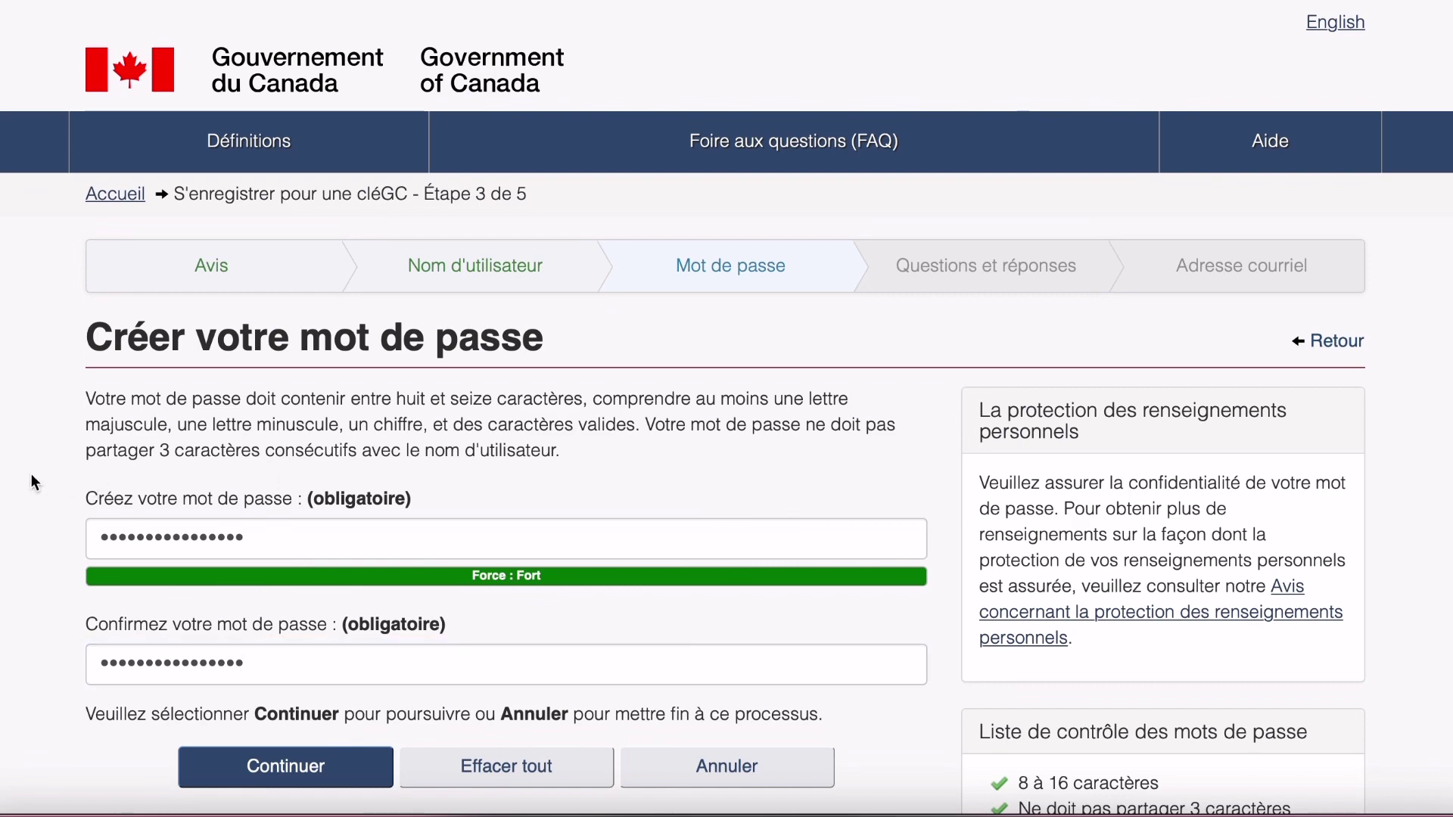
{"action": "scroll", "coordinate": [30, 474], "scroll_direction": "down", "scroll_amount": 1}
{"action": "left_click", "coordinate": [285, 711]}
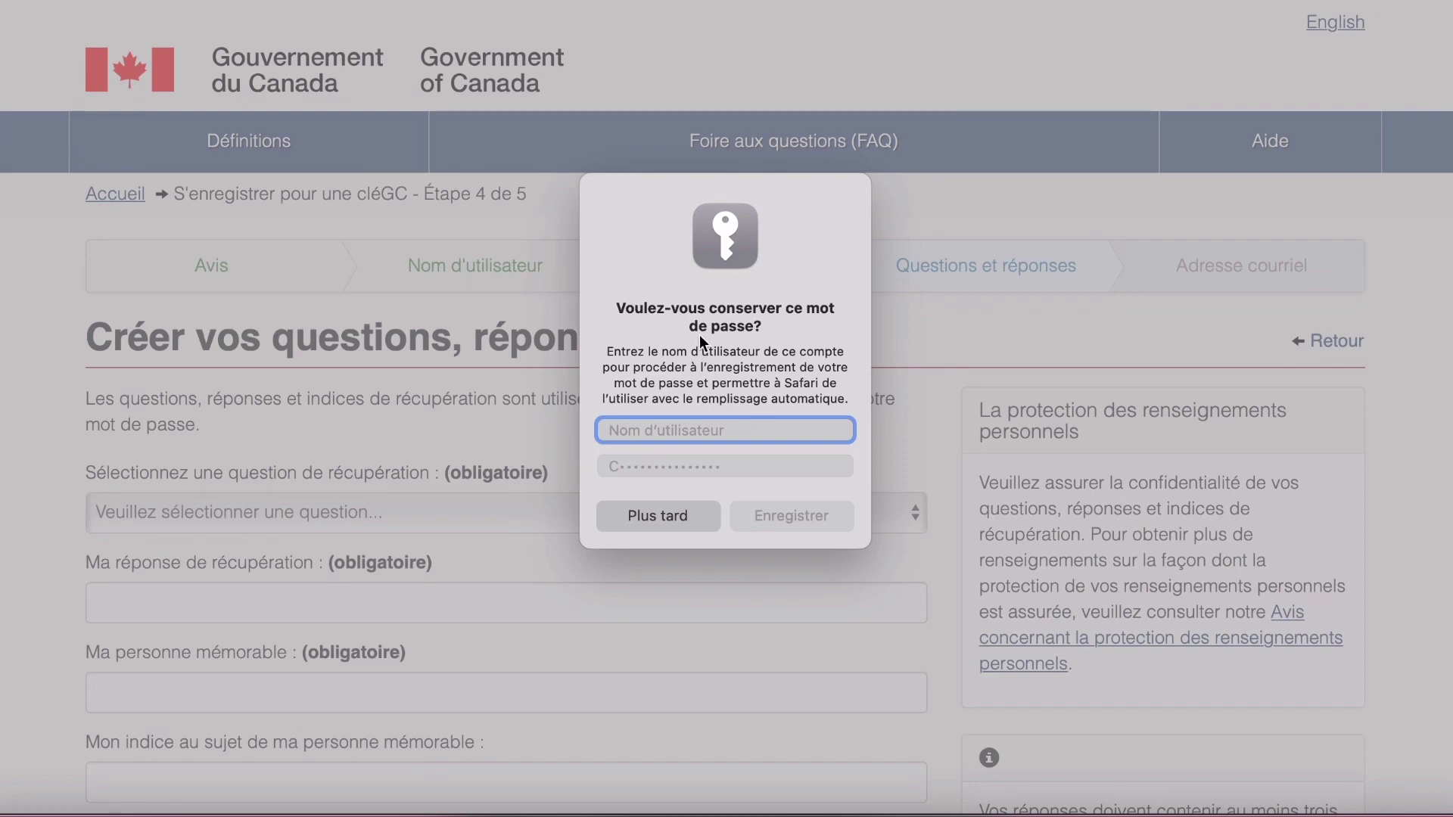
Decline saving the password in Safari with 'Plus tard' and note the Étape 4 de 5 heading.
{"action": "left_click", "coordinate": [687, 512]}
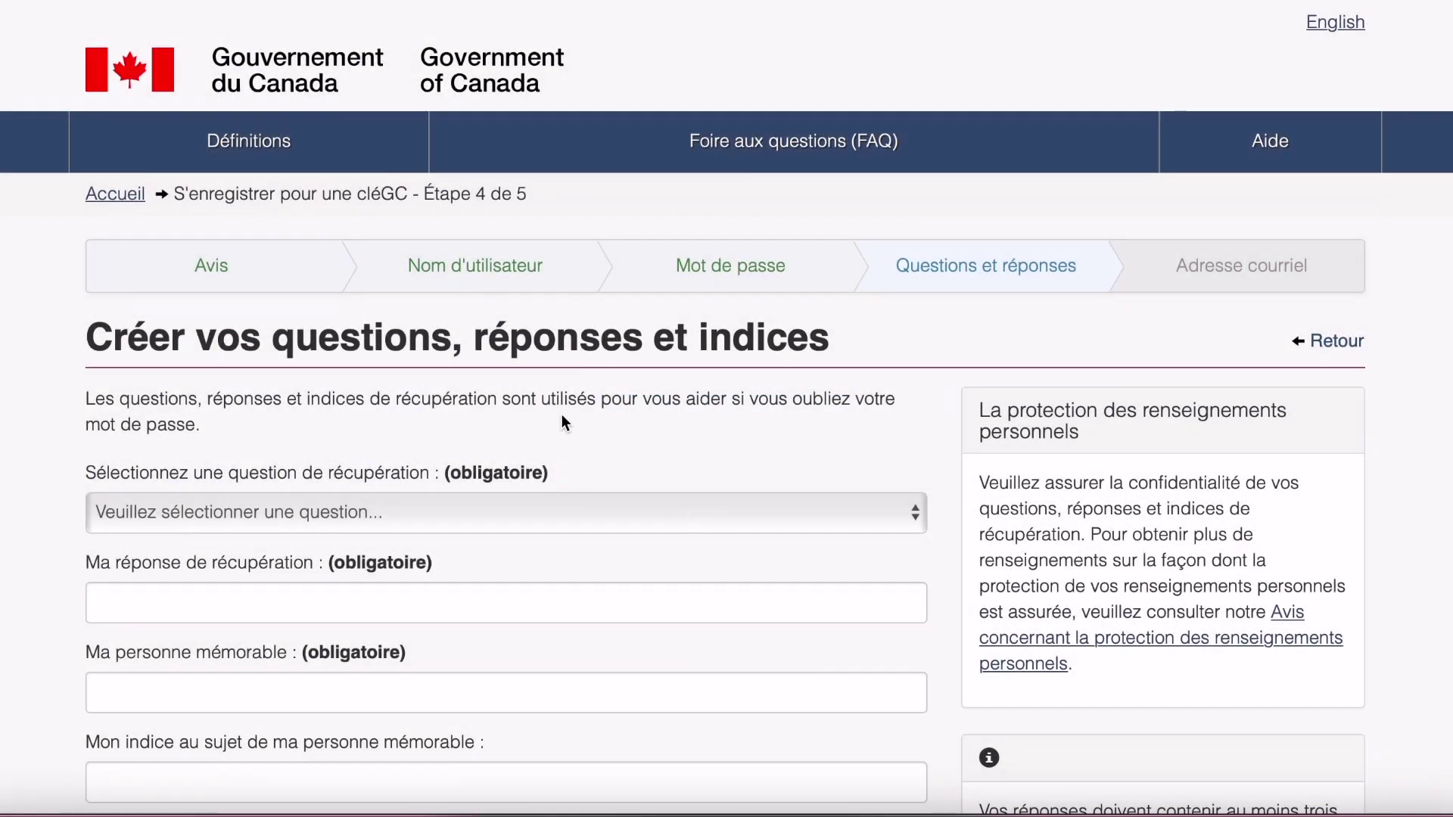
{"action": "scroll", "coordinate": [560, 409], "scroll_direction": "down", "scroll_amount": 3}
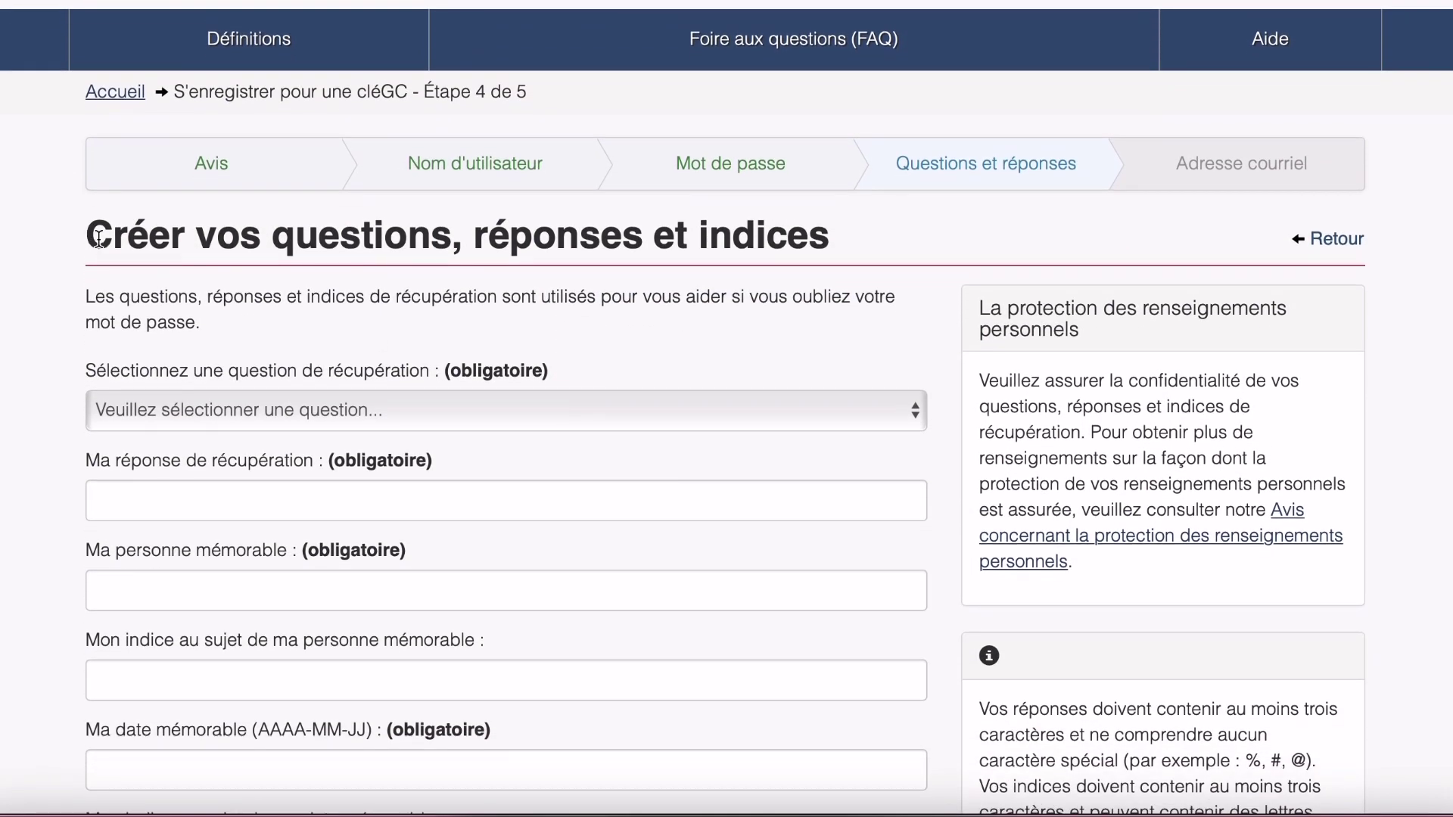
{"action": "left_click_drag", "start_coordinate": [98, 239], "coordinate": [835, 251]}
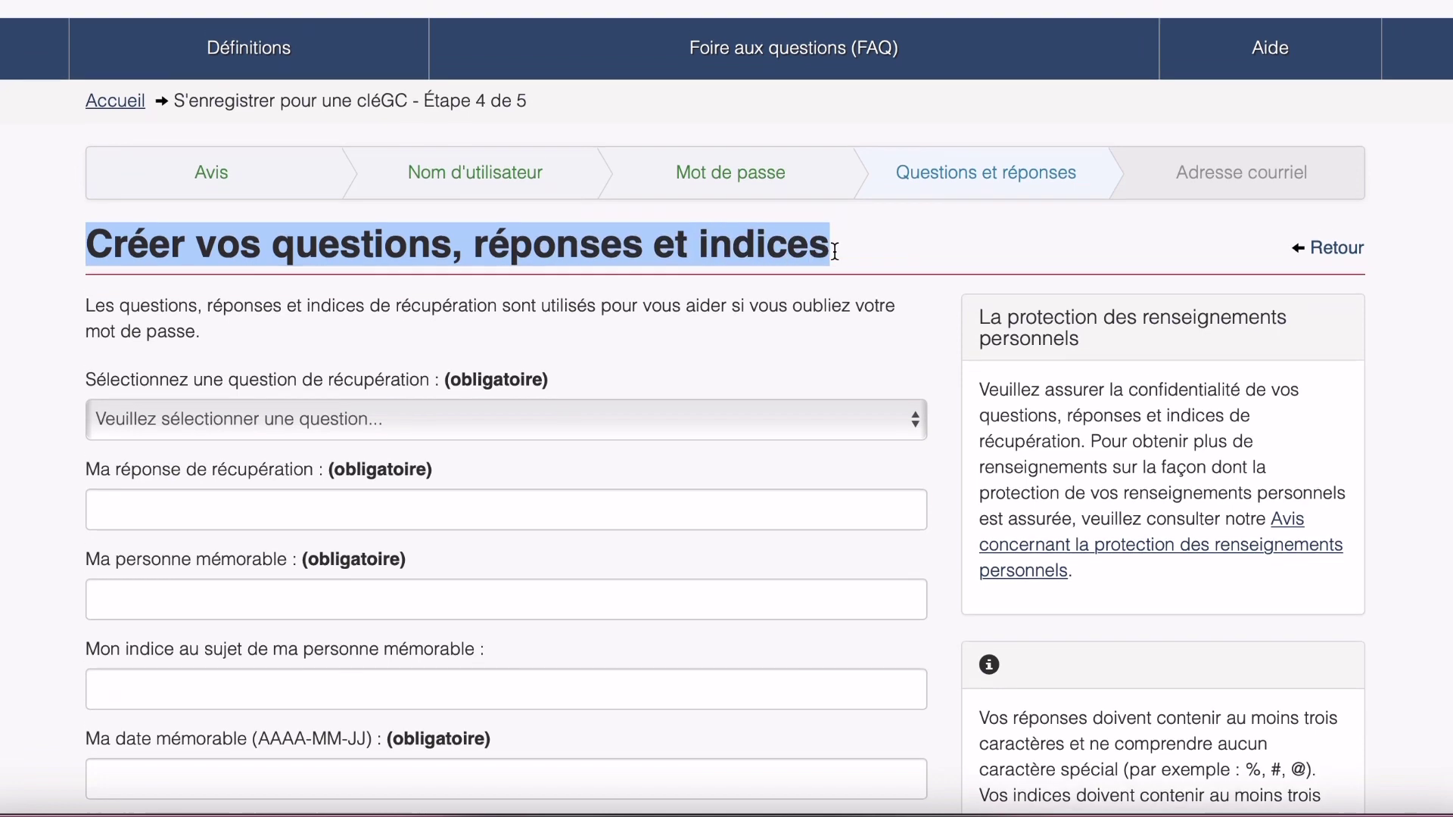
{"action": "scroll", "coordinate": [642, 221], "scroll_direction": "up", "scroll_amount": 2}
{"action": "left_click_drag", "start_coordinate": [533, 172], "coordinate": [422, 169]}
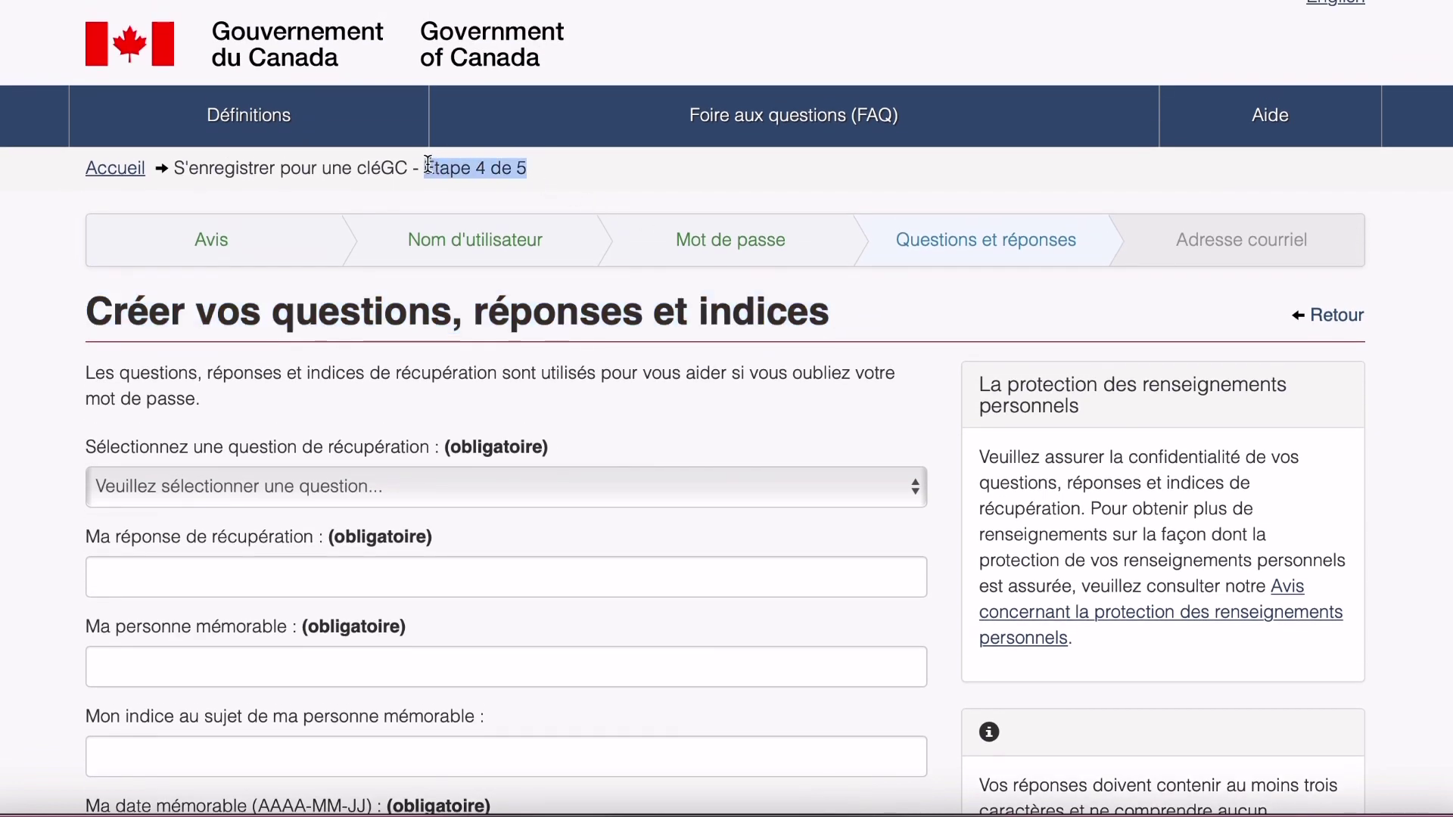
{"action": "left_click", "coordinate": [47, 400]}
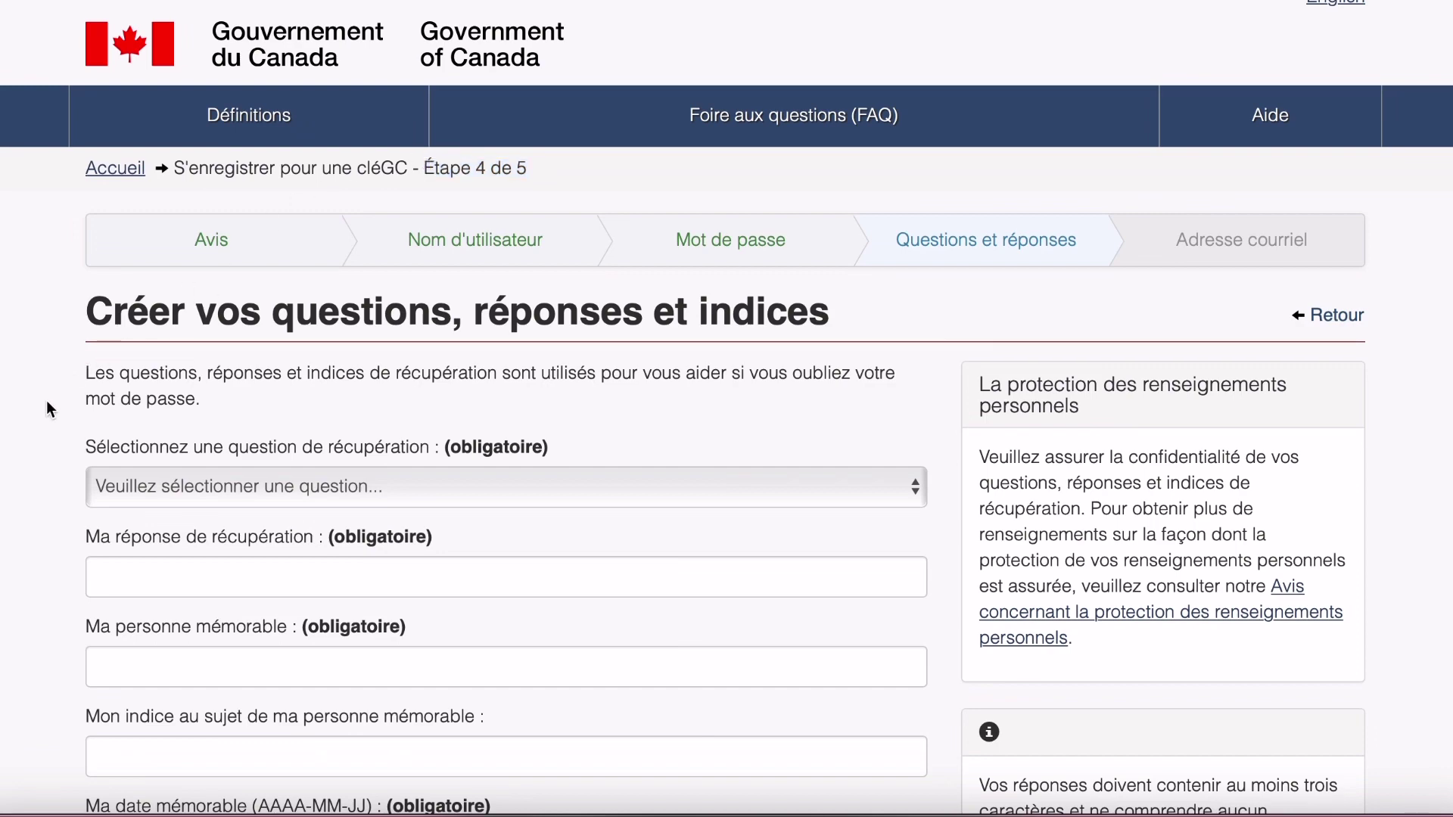
Scroll through the blank recovery questions, answers and hints form and the five step names.
{"action": "scroll", "coordinate": [129, 393], "scroll_direction": "down", "scroll_amount": 2}
{"action": "scroll", "coordinate": [128, 394], "scroll_direction": "down", "scroll_amount": 3}
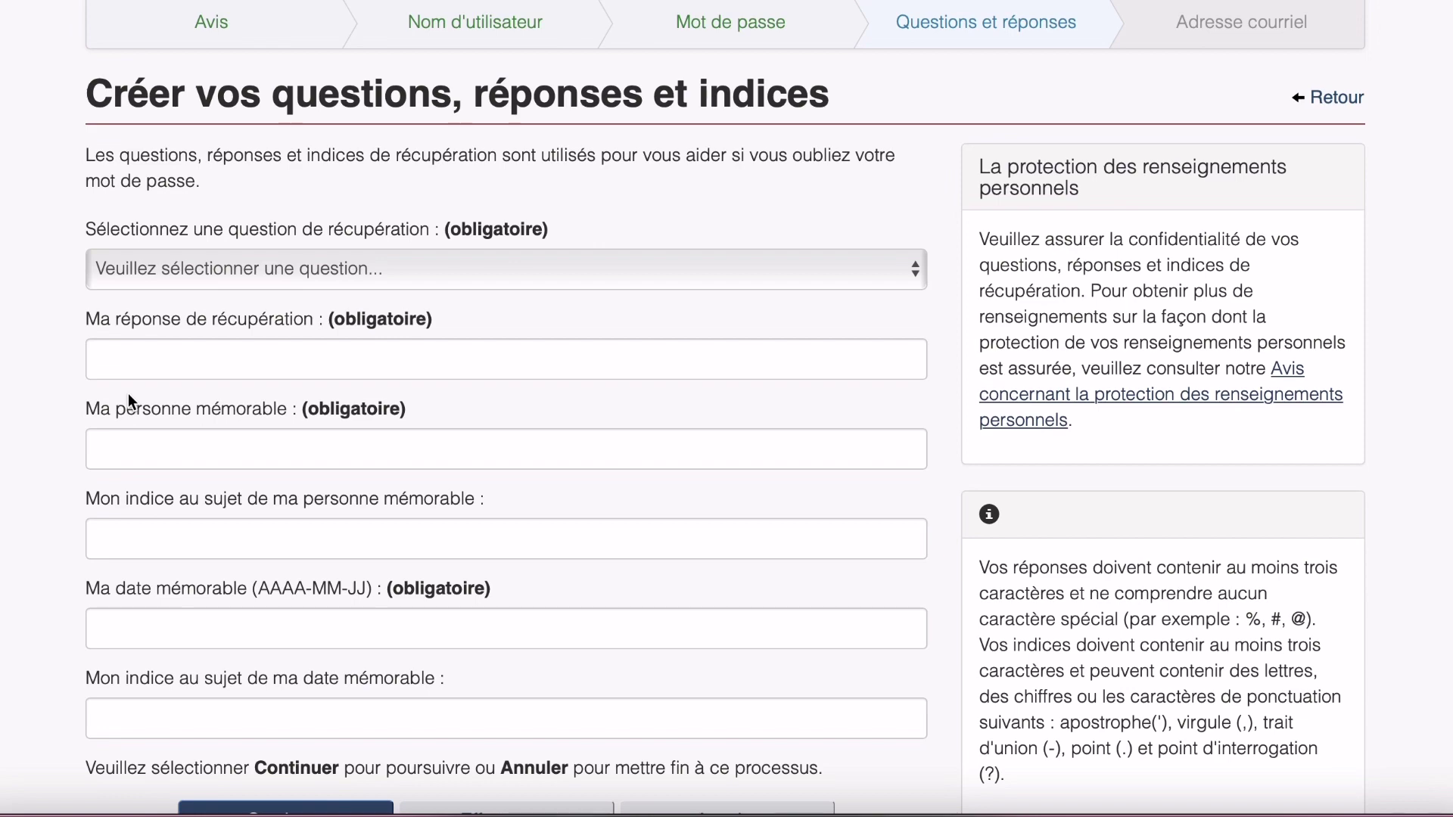
{"action": "scroll", "coordinate": [128, 392], "scroll_direction": "down", "scroll_amount": 5}
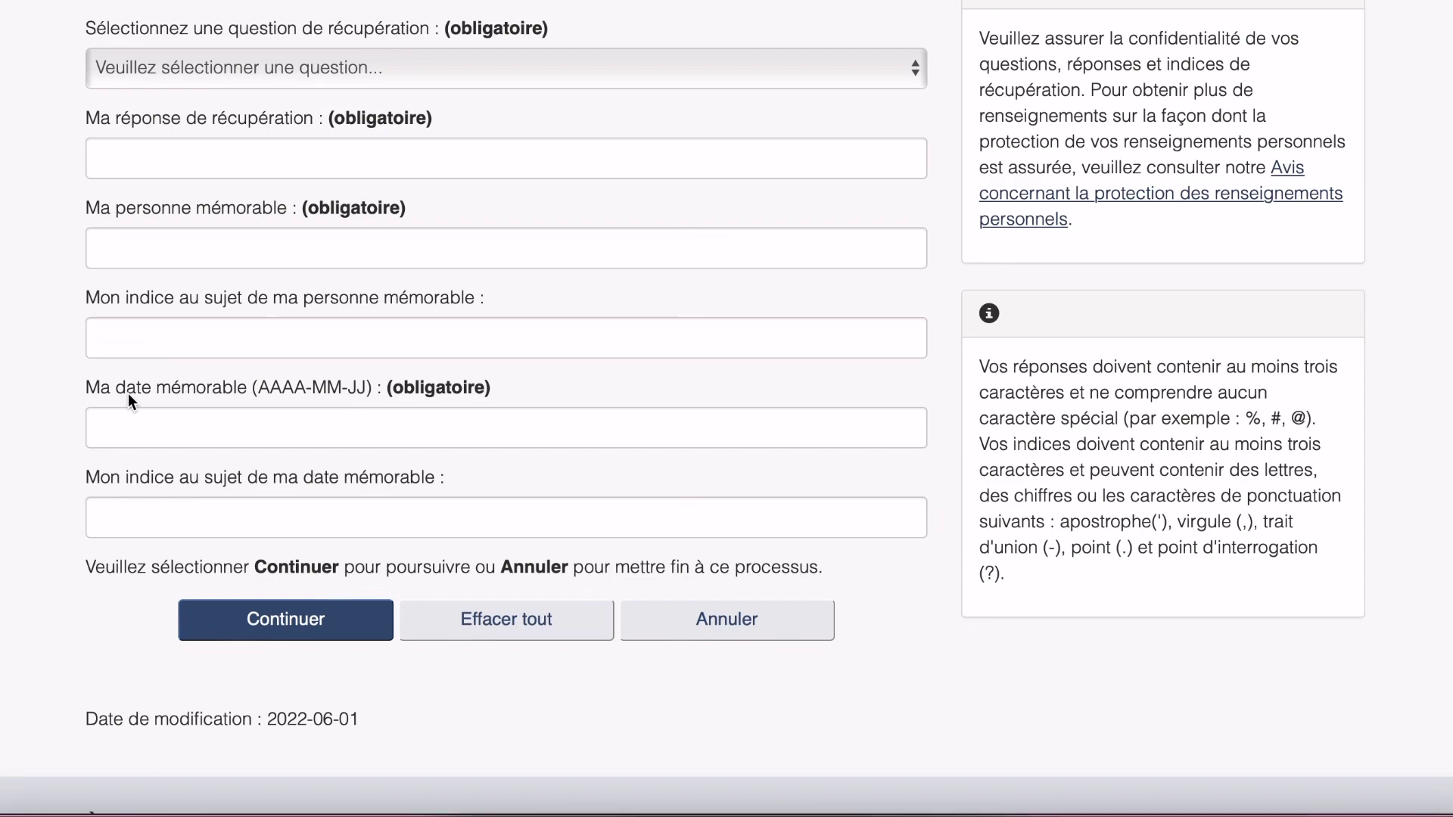
{"action": "scroll", "coordinate": [129, 393], "scroll_direction": "up", "scroll_amount": 7}
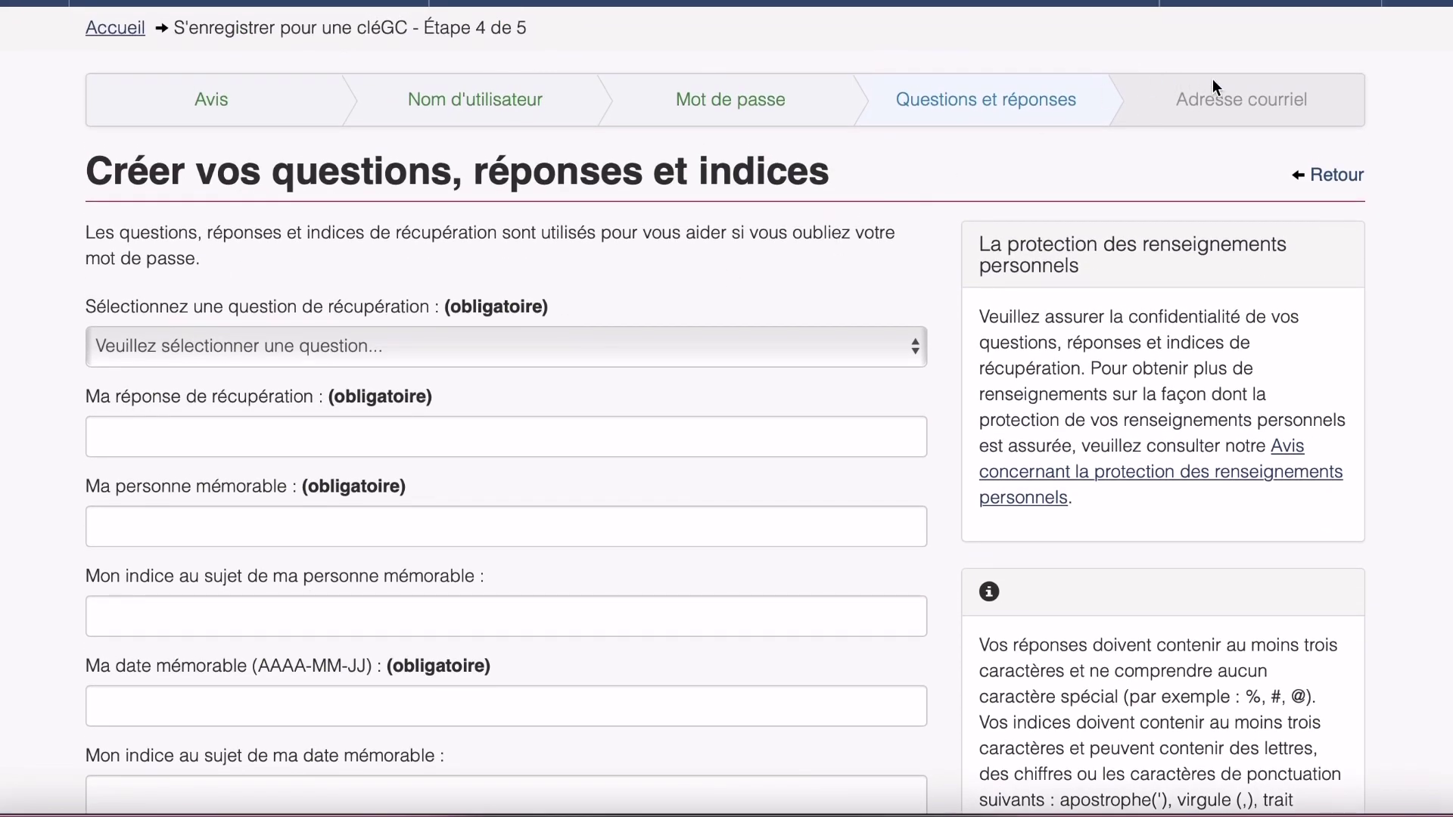
{"action": "left_click_drag", "start_coordinate": [1376, 90], "coordinate": [1326, 103]}
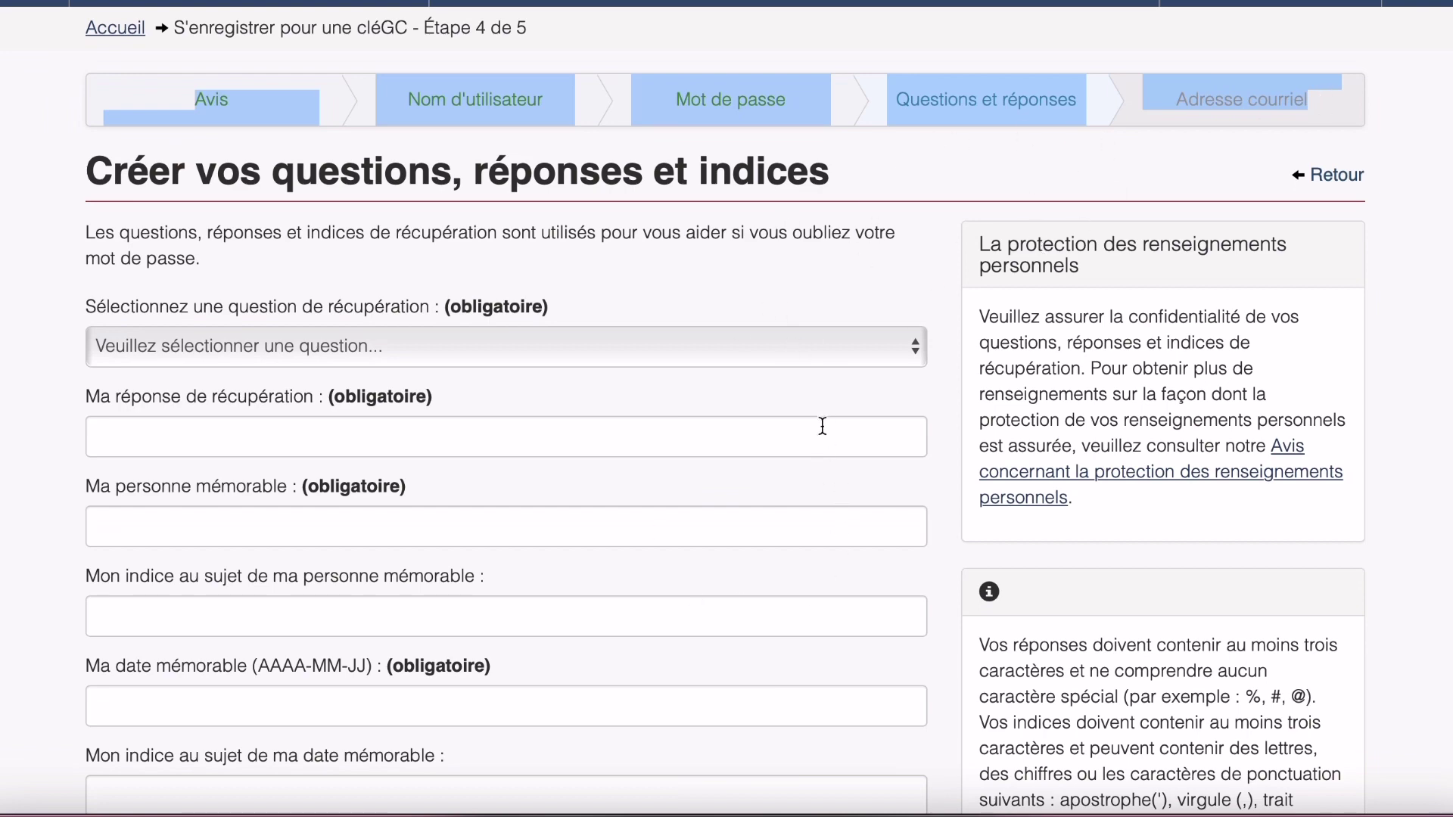
{"action": "scroll", "coordinate": [768, 500], "scroll_direction": "down", "scroll_amount": 5}
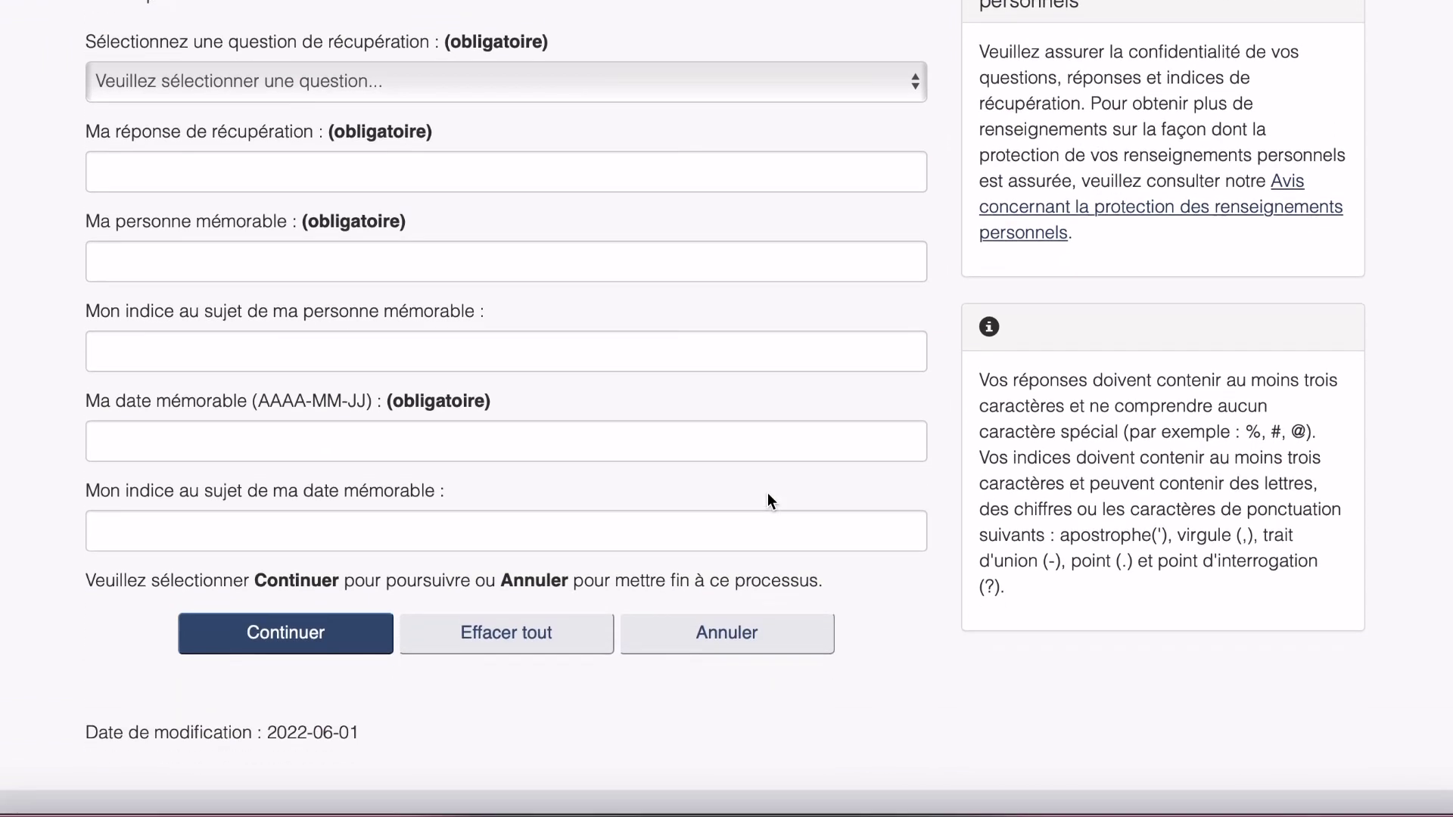
{"action": "scroll", "coordinate": [769, 500], "scroll_direction": "up", "scroll_amount": 4}
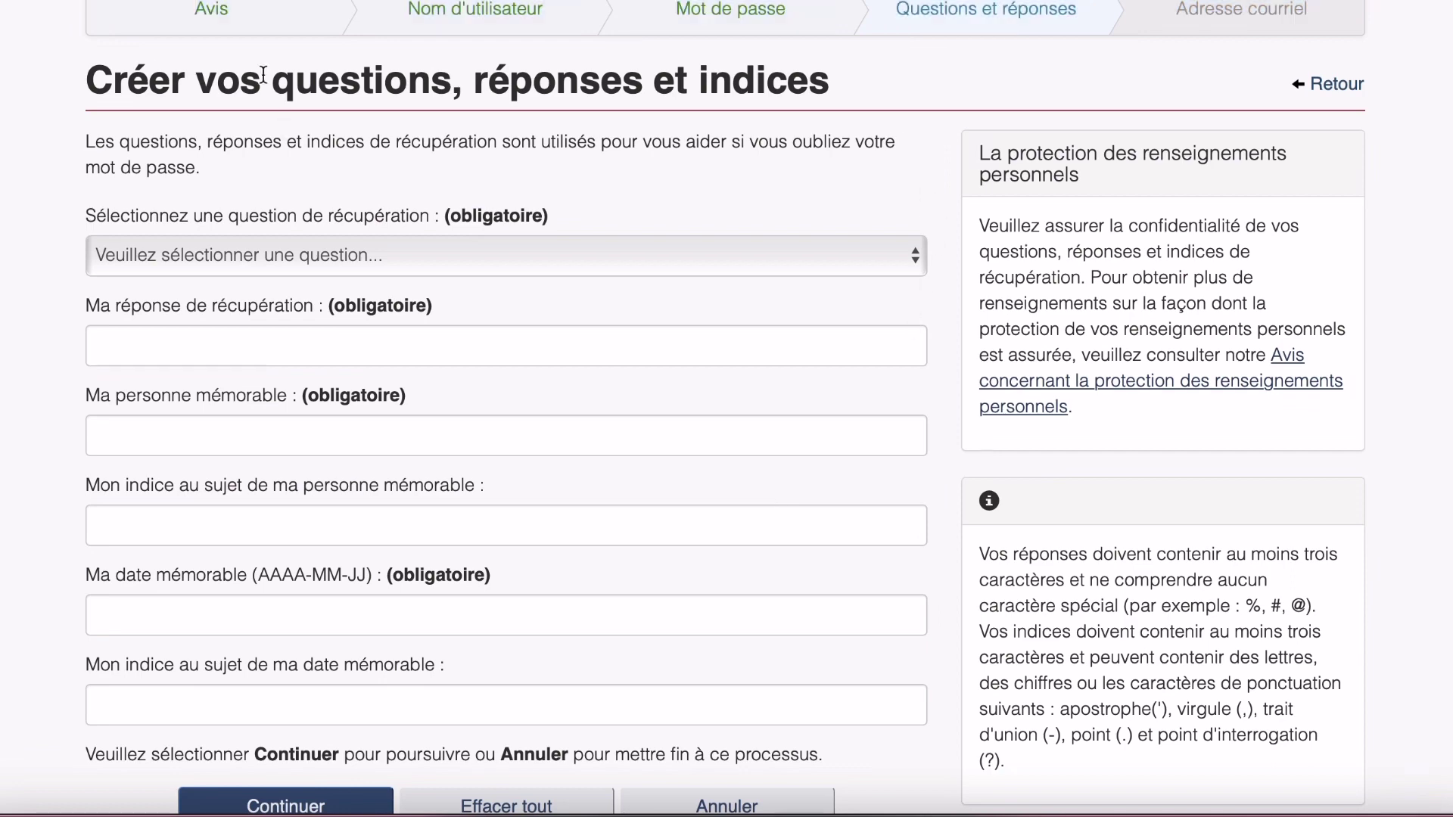
{"action": "scroll", "coordinate": [88, 179], "scroll_direction": "up", "scroll_amount": 4}
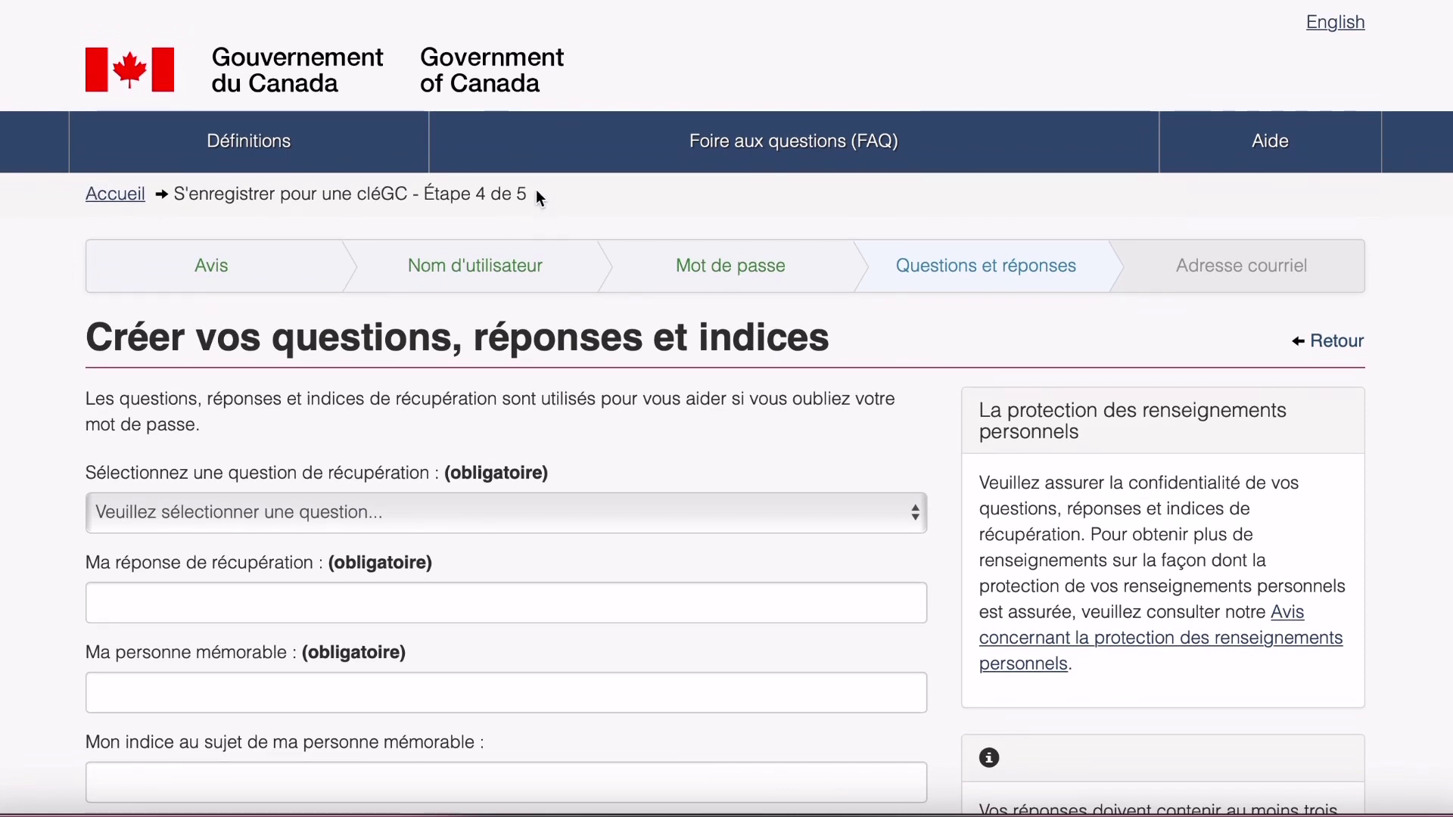
{"action": "left_click_drag", "start_coordinate": [536, 193], "coordinate": [424, 194]}
{"action": "left_click", "coordinate": [414, 190]}
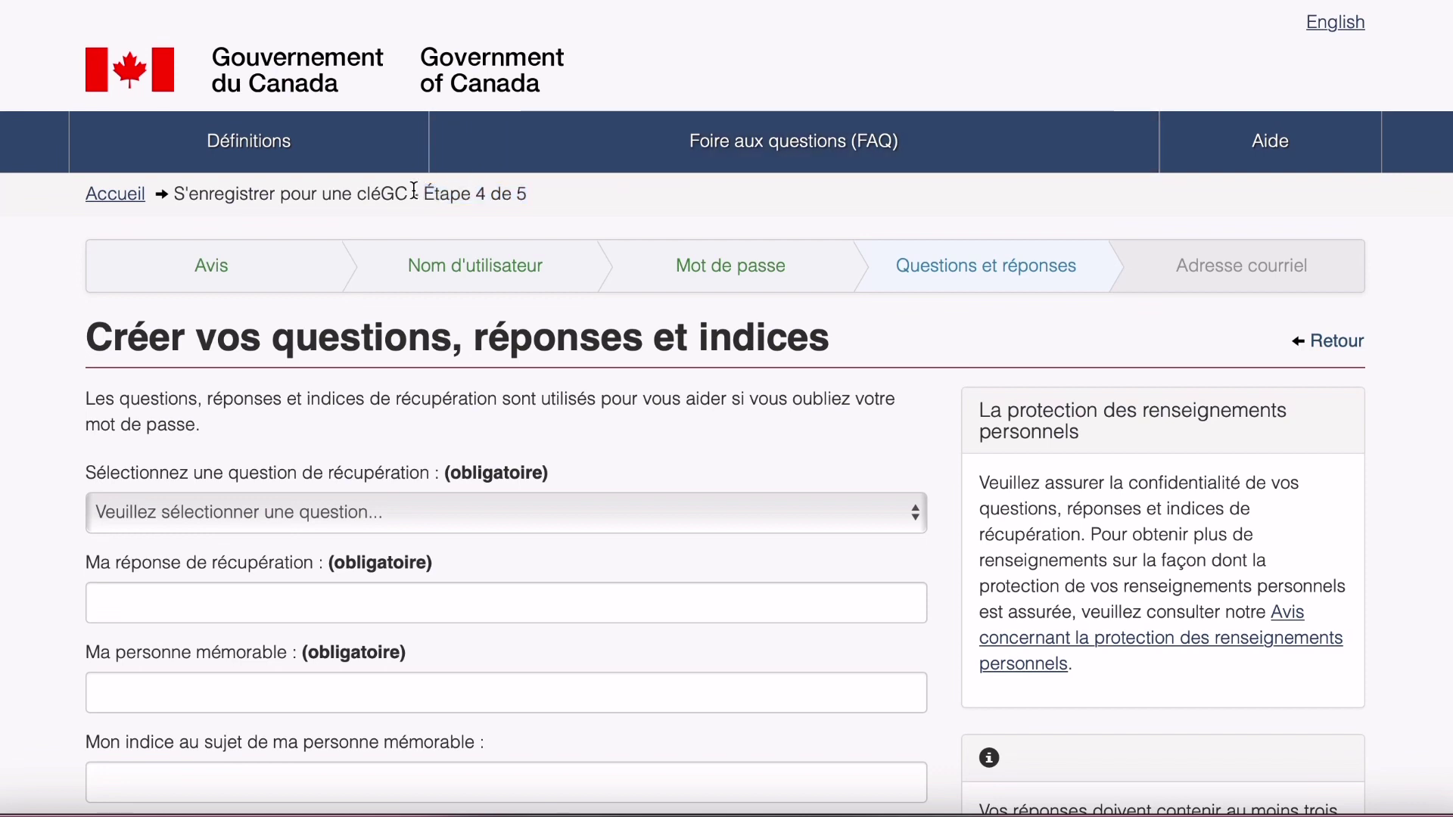